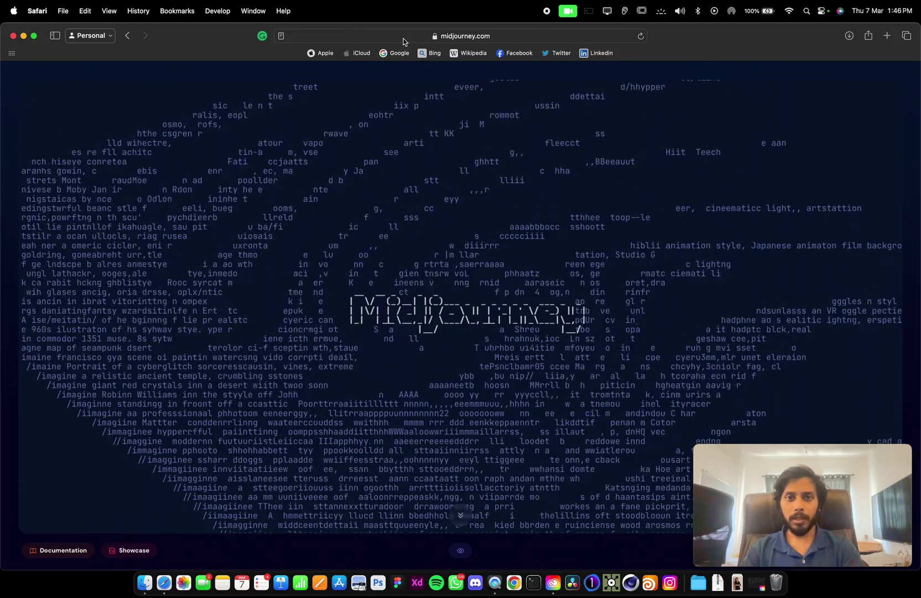
pyautogui.click(403, 38)
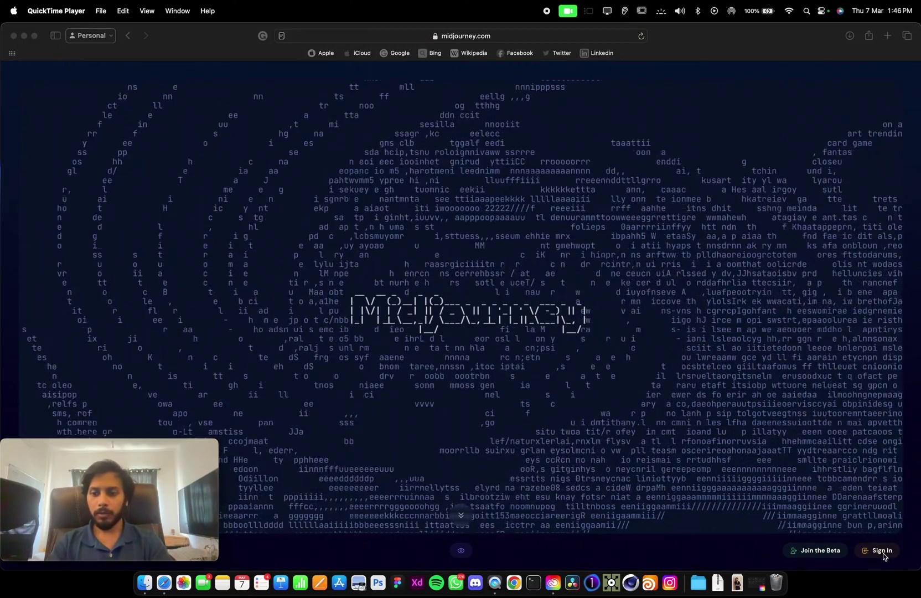
# Sign in with a Discord account and authorize the Midjourney Bot.
pyautogui.click(882, 551)
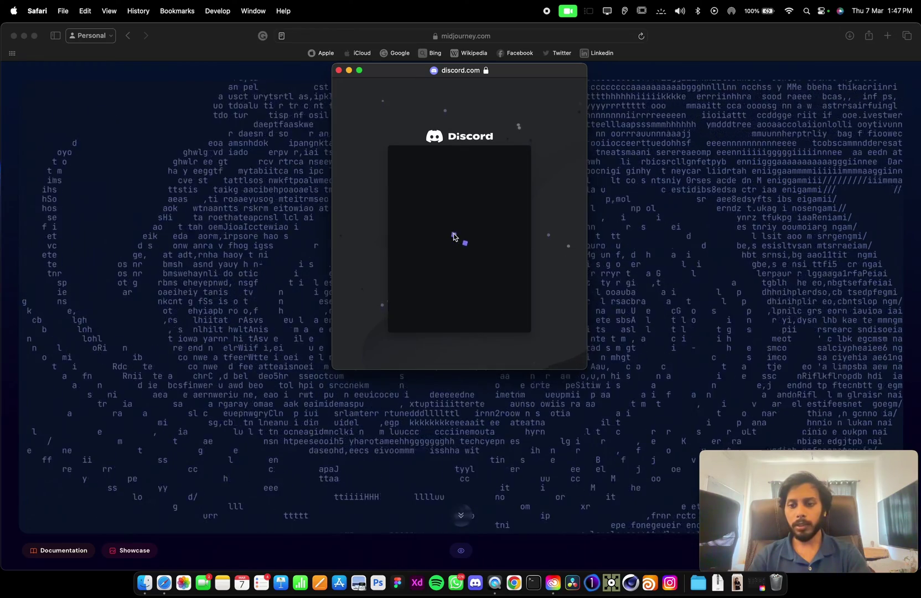
pyautogui.scroll(-5, 454, 237)
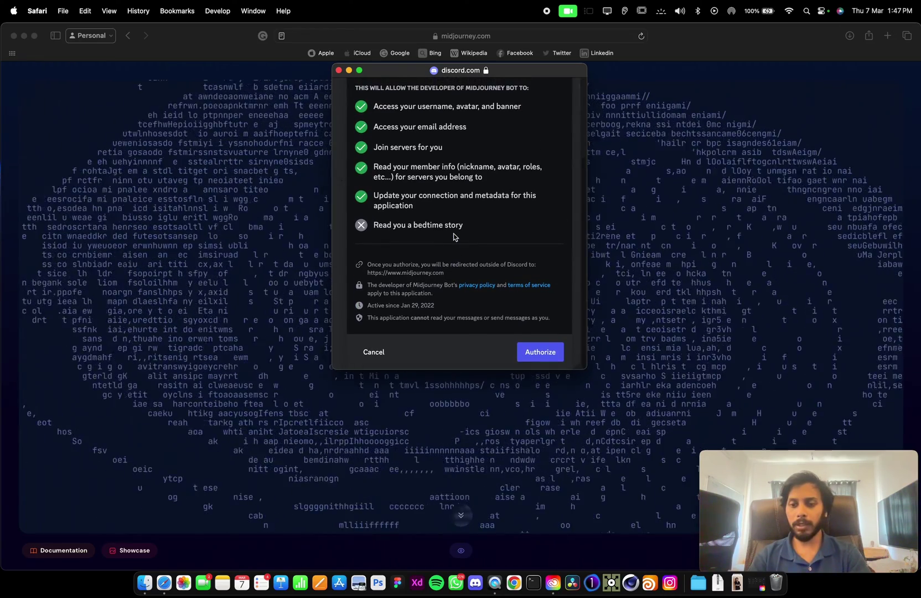
pyautogui.click(538, 352)
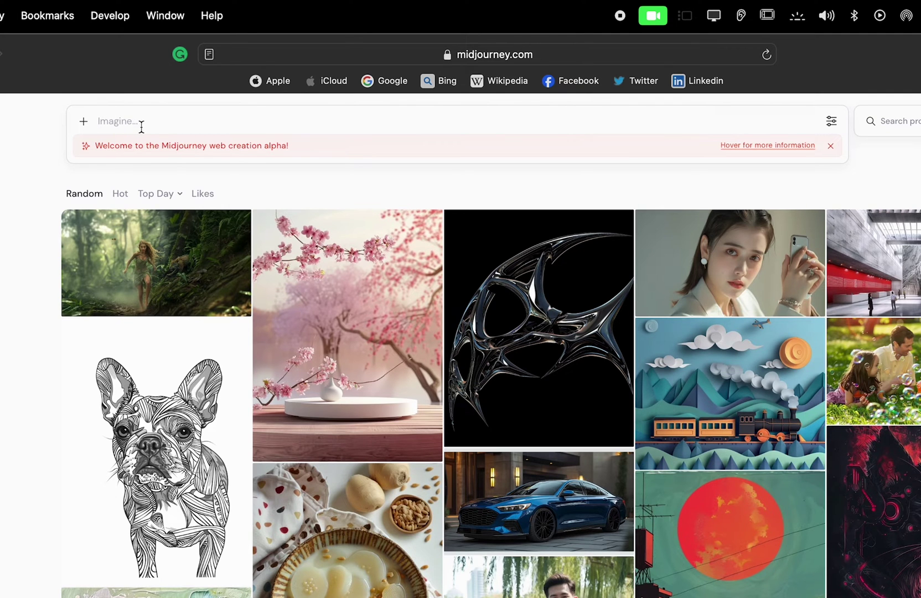
pyautogui.click(828, 118)
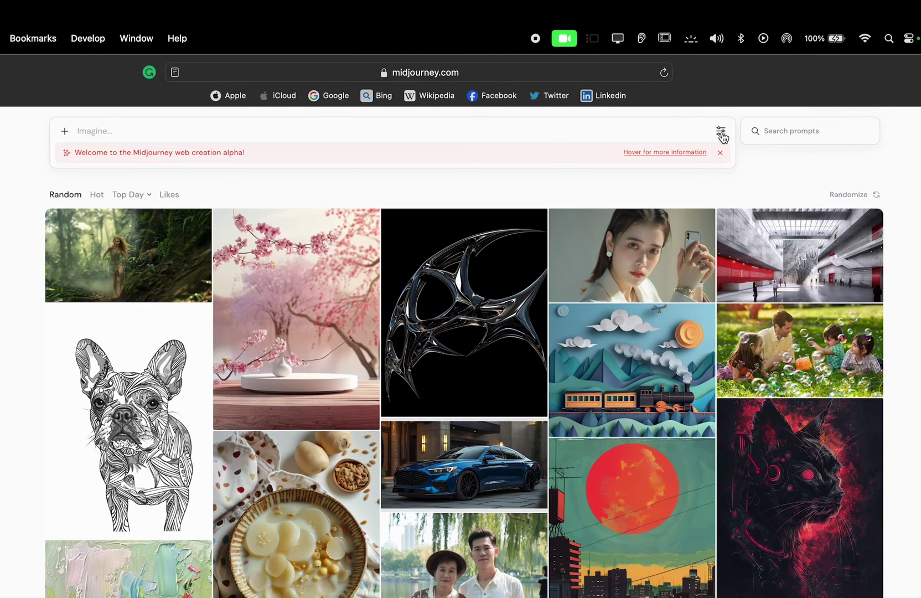
pyautogui.click(831, 119)
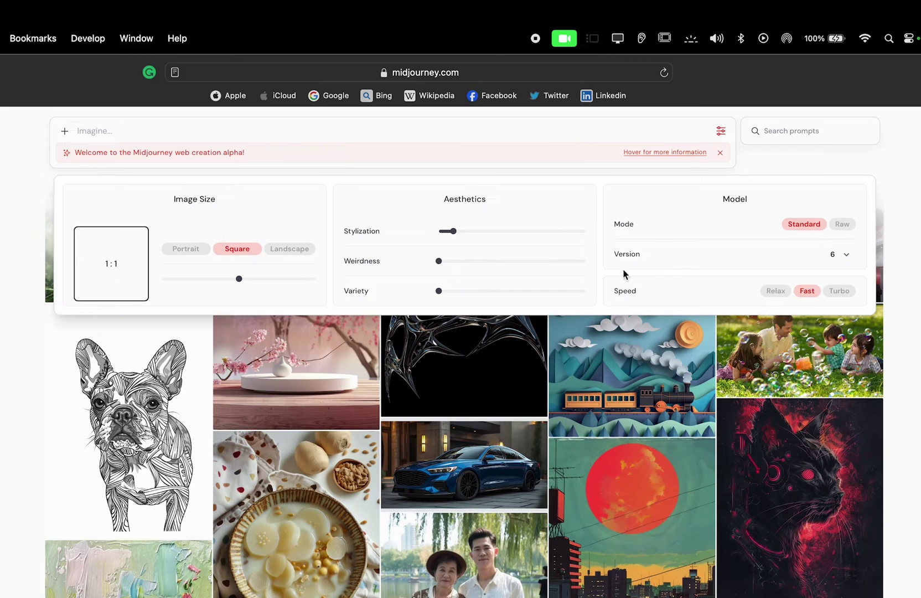
pyautogui.click(527, 137)
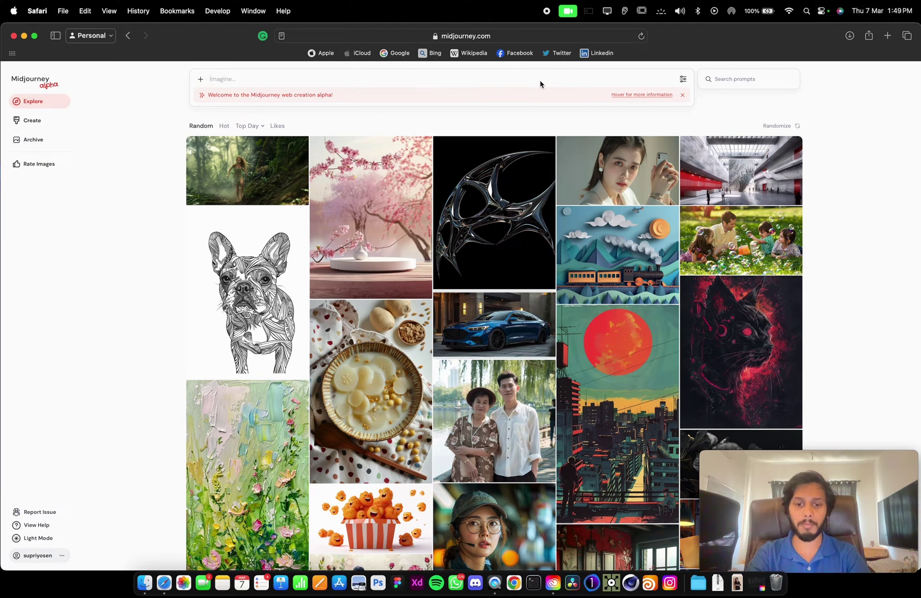
# Enter the prompt 'a lion taking a selfi in the middle of a dark rainforest' and compare the 4:3, 3:4 and 1:1 size presets.
pyautogui.write('a lion taking a selfi ')
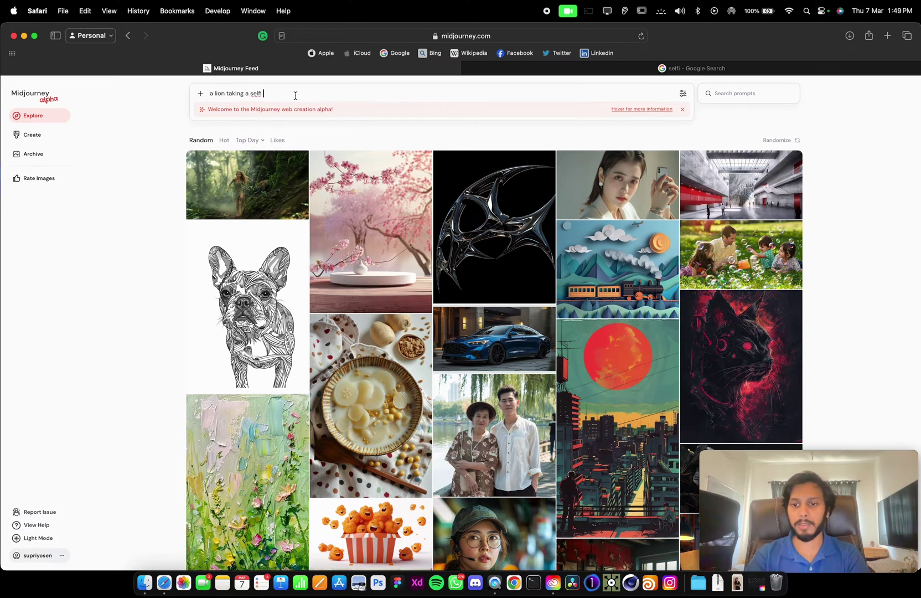
pyautogui.write('in the middle of a dark rainforest')
pyautogui.click(684, 93)
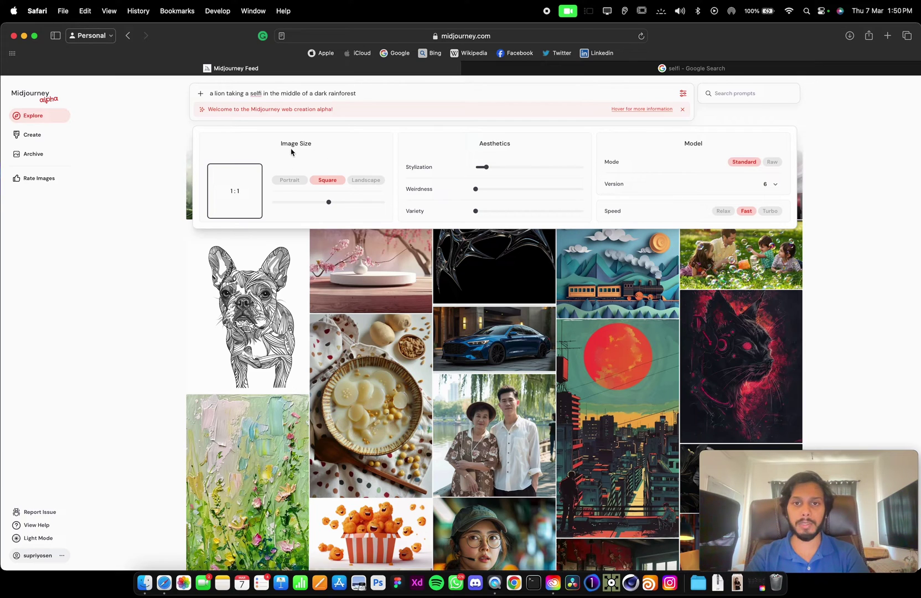
pyautogui.moveTo(497, 168)
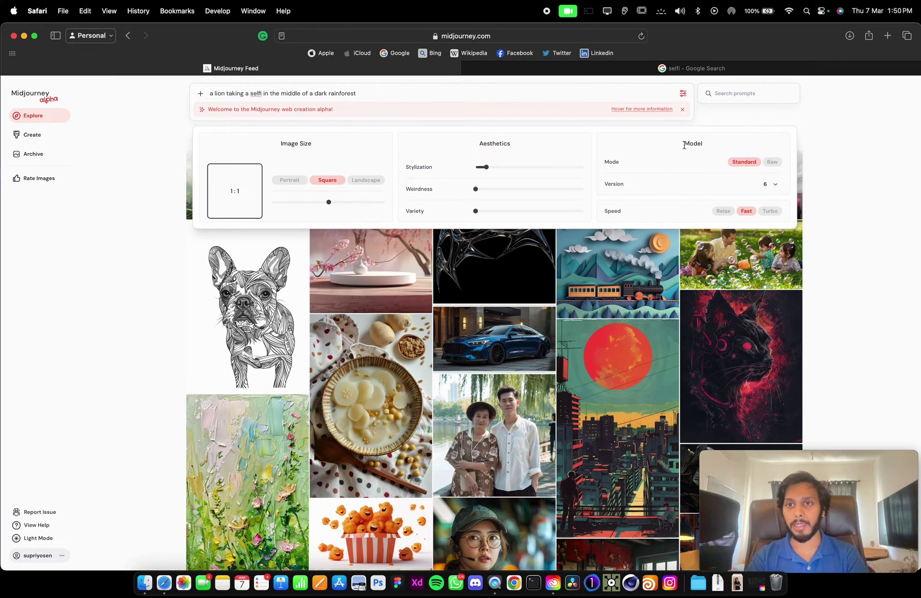
pyautogui.click(366, 180)
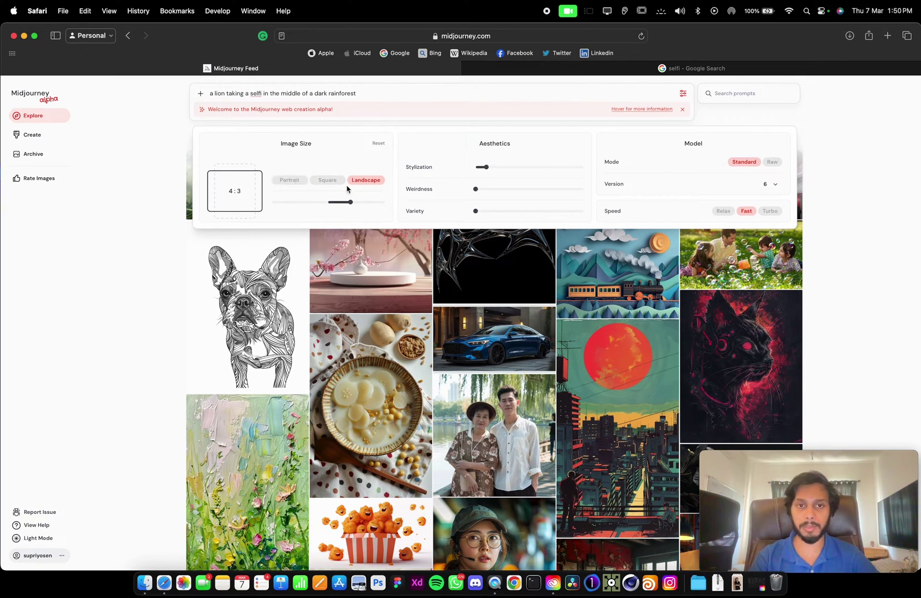
pyautogui.click(299, 182)
pyautogui.click(328, 180)
pyautogui.click(378, 180)
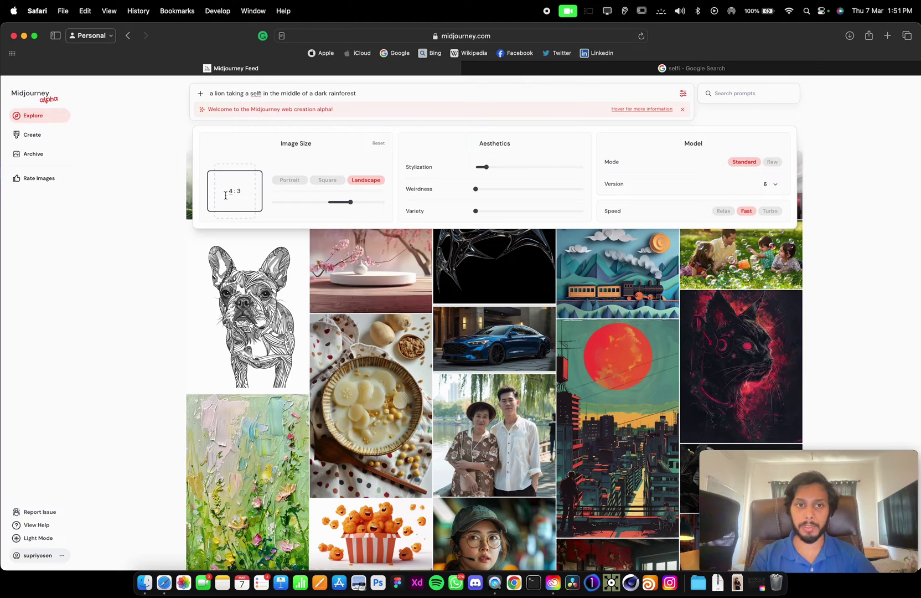
pyautogui.click(296, 183)
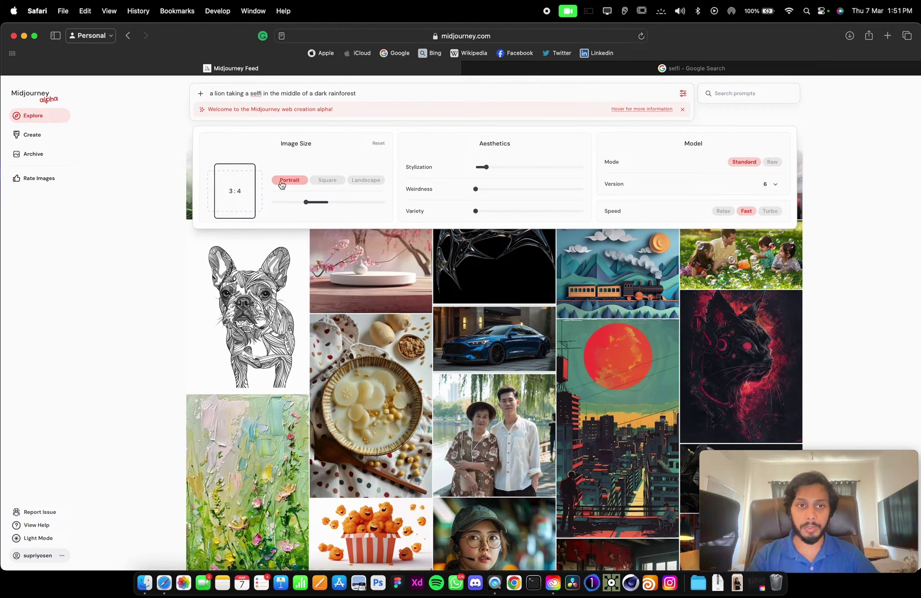
# Edit the aspect ratio numbers and slide through sizes, settling on portrait 3:4.
pyautogui.click(232, 190)
pyautogui.press('BackSpace')
pyautogui.write('12')
pyautogui.press('BackSpace')
pyautogui.write('6')
pyautogui.moveTo(373, 205); pyautogui.dragTo(305, 202)
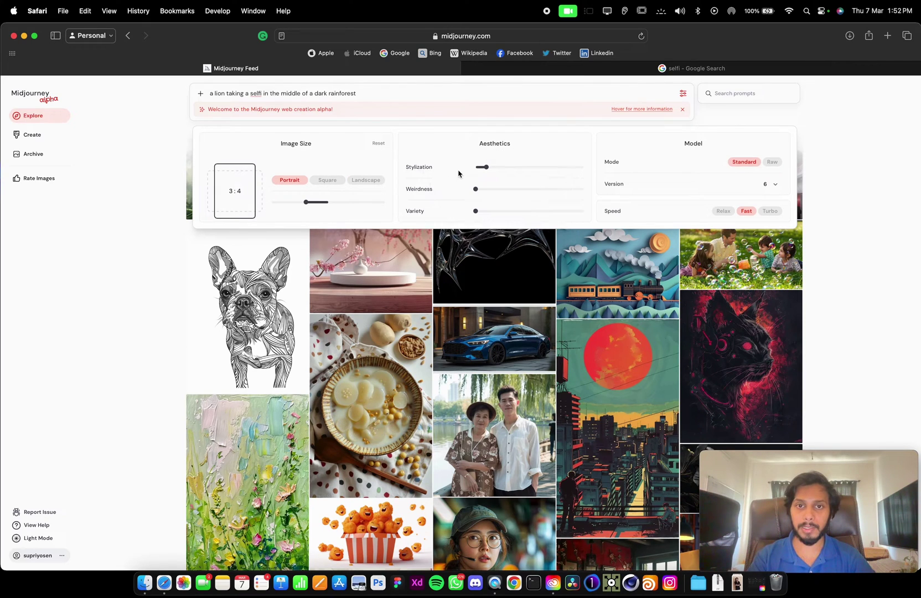
# Set Variety to 10, nudge Weirdness above zero, and raise Stylization from 100 to 300.
pyautogui.moveTo(425, 171)
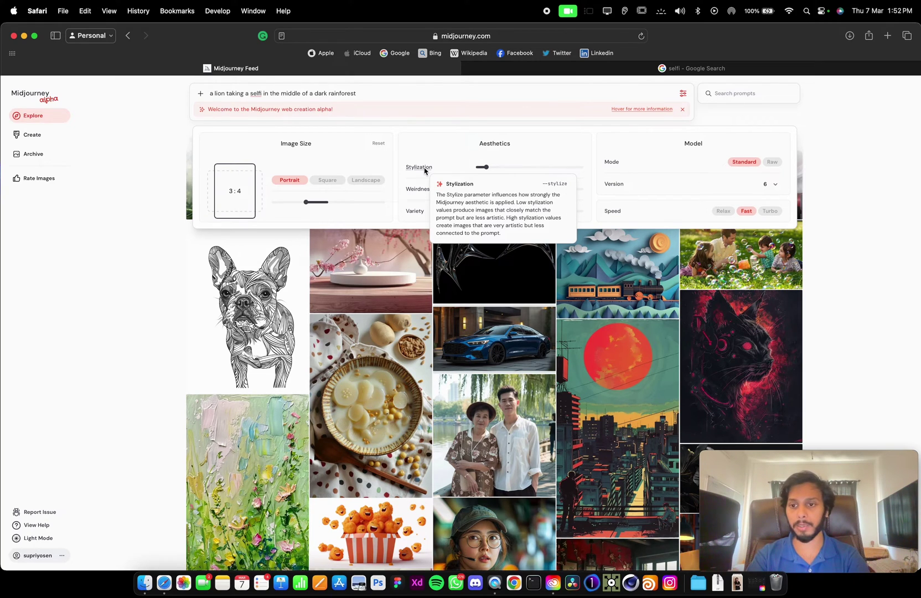
pyautogui.moveTo(415, 215)
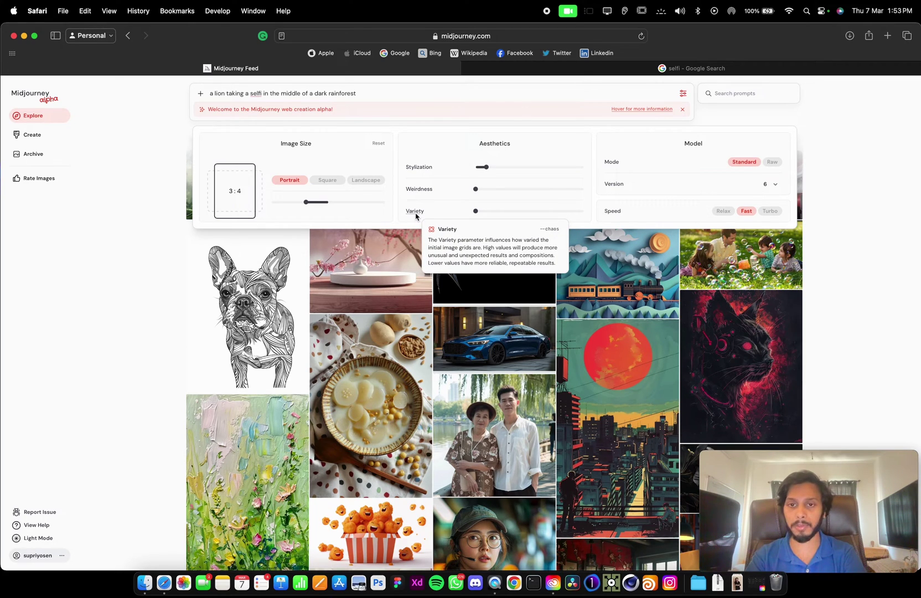
pyautogui.moveTo(476, 211); pyautogui.dragTo(487, 191)
pyautogui.moveTo(475, 191)
pyautogui.moveTo(426, 194)
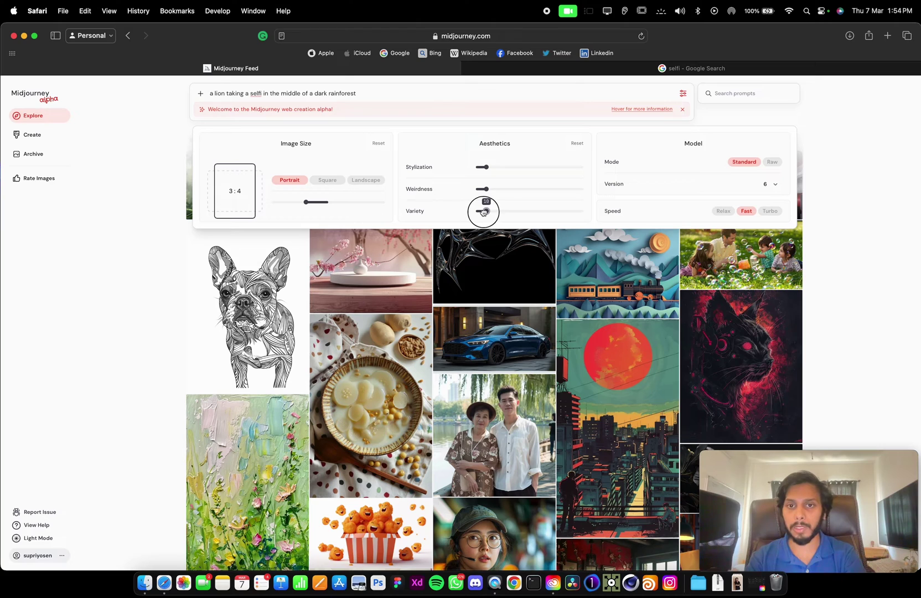
pyautogui.click(486, 211)
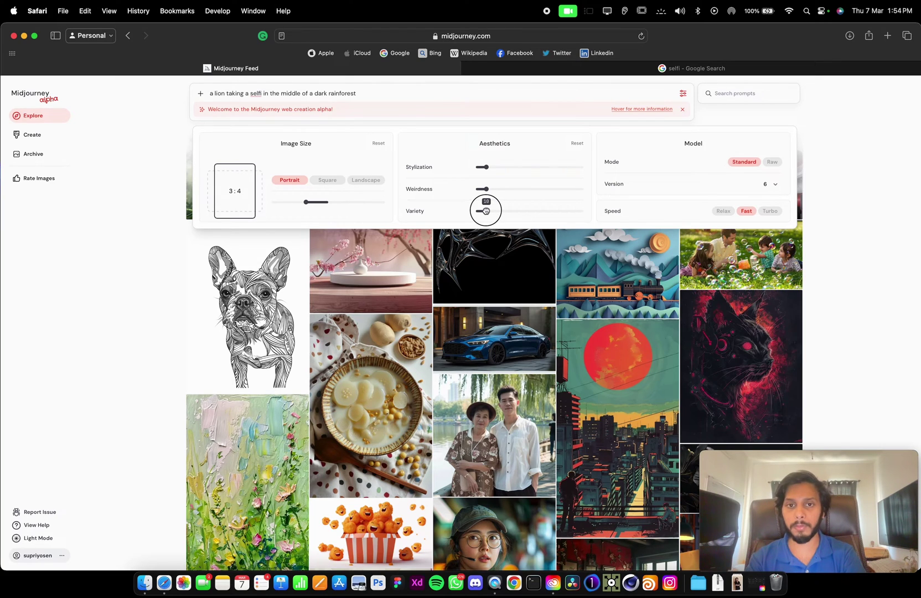
pyautogui.click(486, 168)
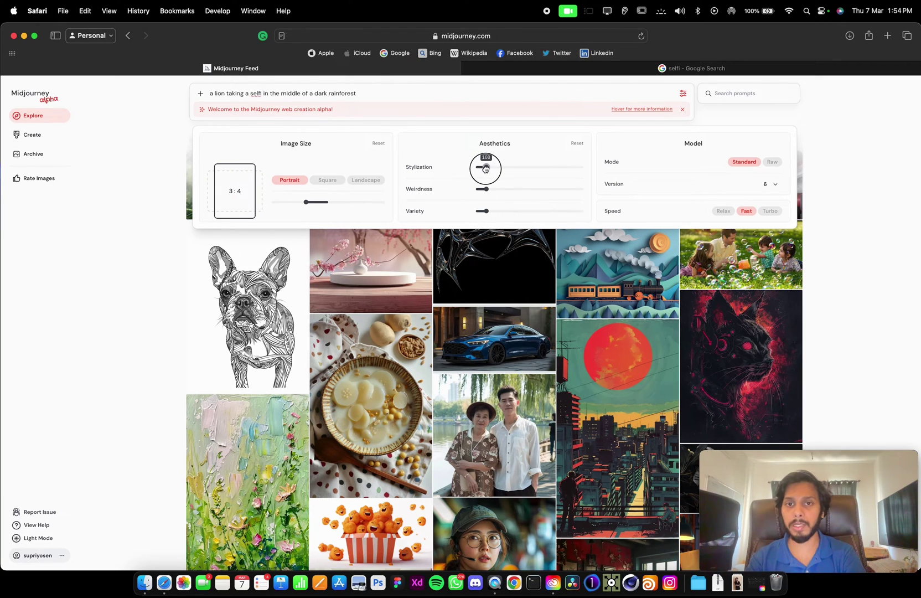
pyautogui.moveTo(486, 168)
pyautogui.mouseDown()
pyautogui.moveTo(518, 168)
pyautogui.moveTo(483, 167)
pyautogui.mouseUp()
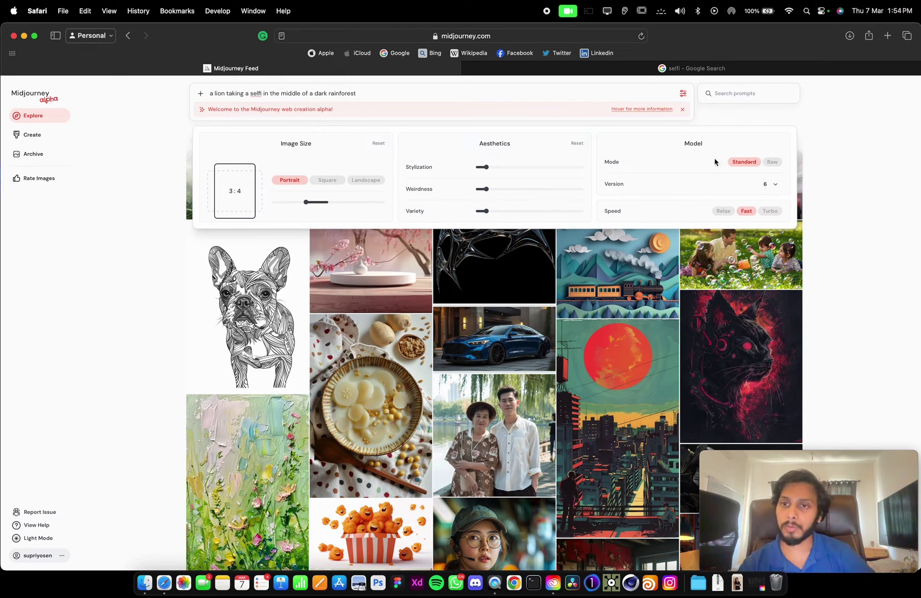
# Switch Mode to Raw, keep version 6, and close the settings panel.
pyautogui.click(771, 161)
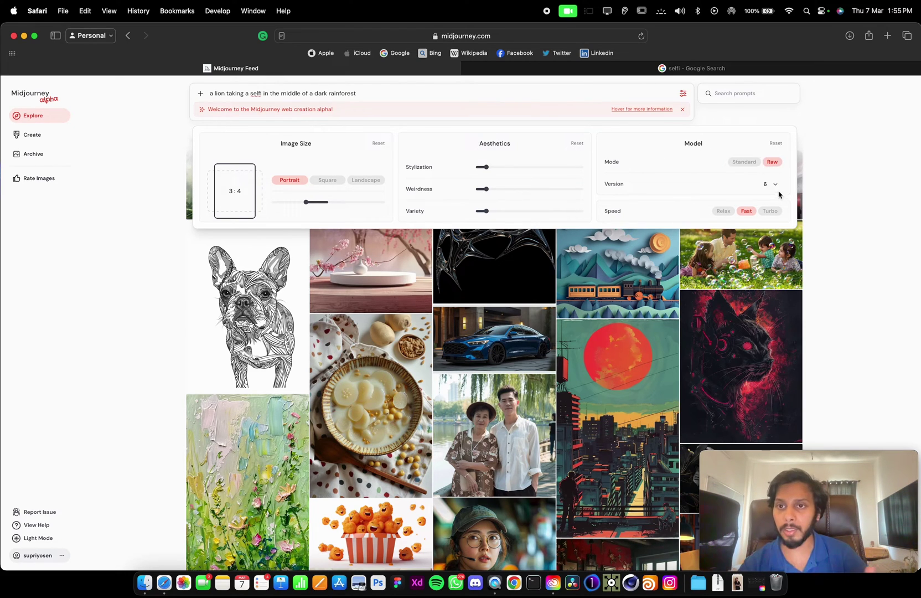
pyautogui.click(776, 186)
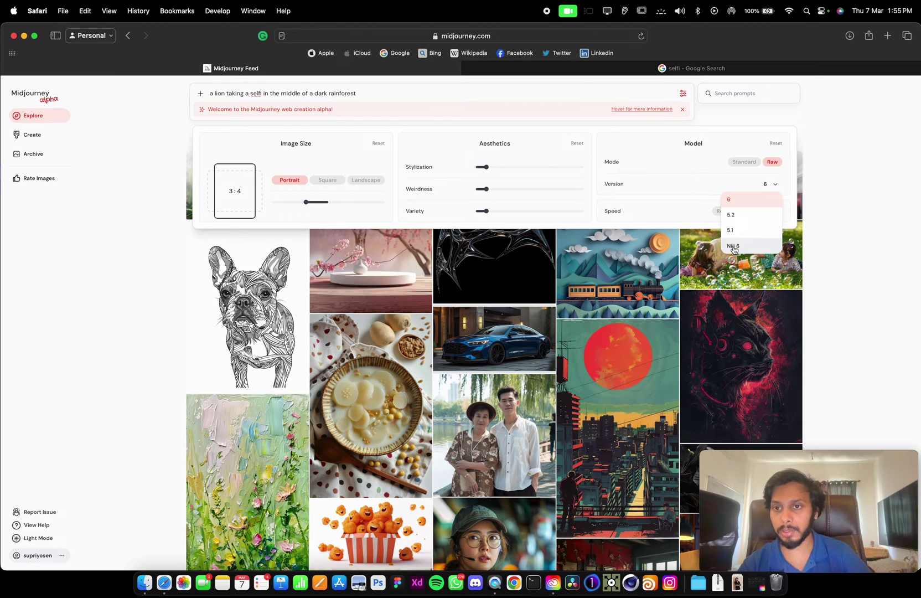
pyautogui.click(756, 205)
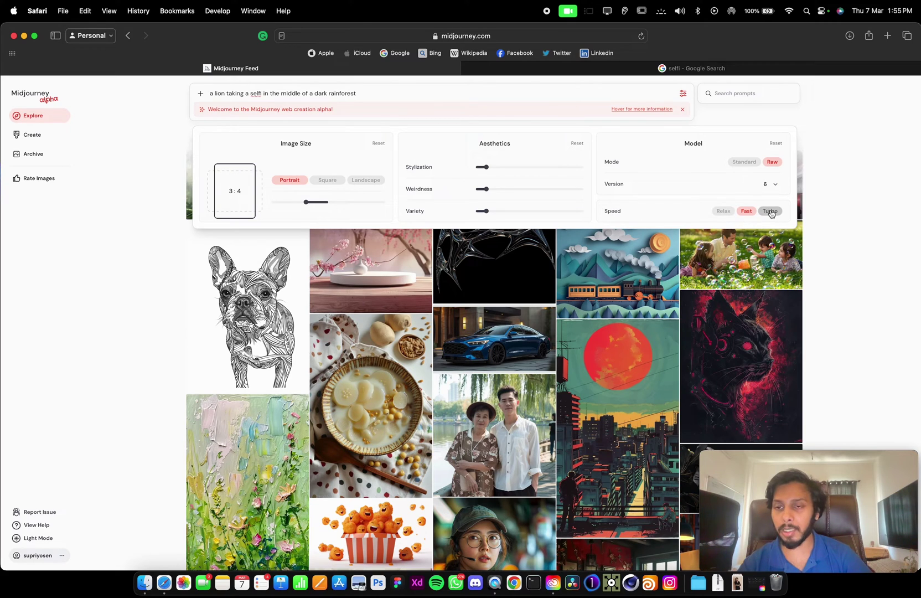
pyautogui.click(420, 93)
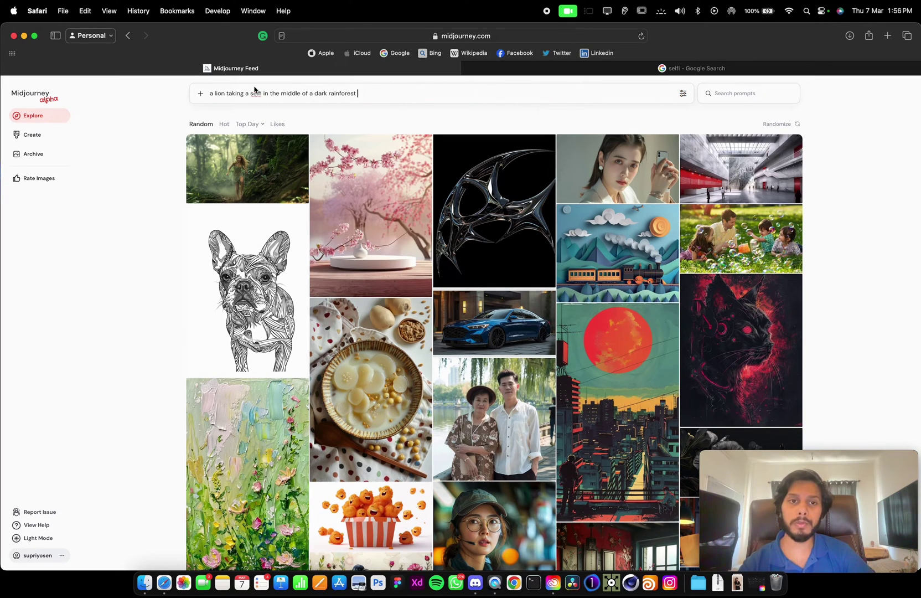
pyautogui.click(201, 95)
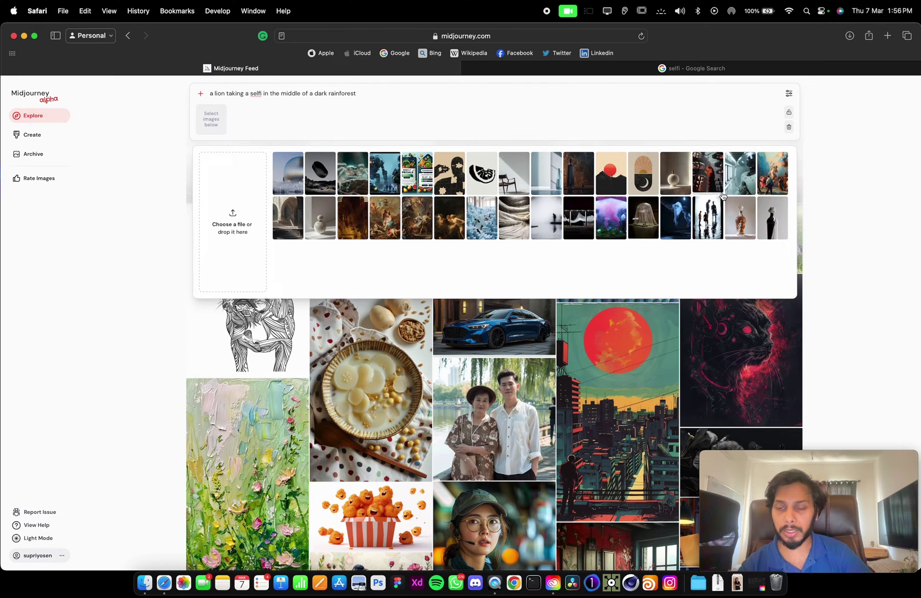
pyautogui.click(232, 215)
pyautogui.click(570, 378)
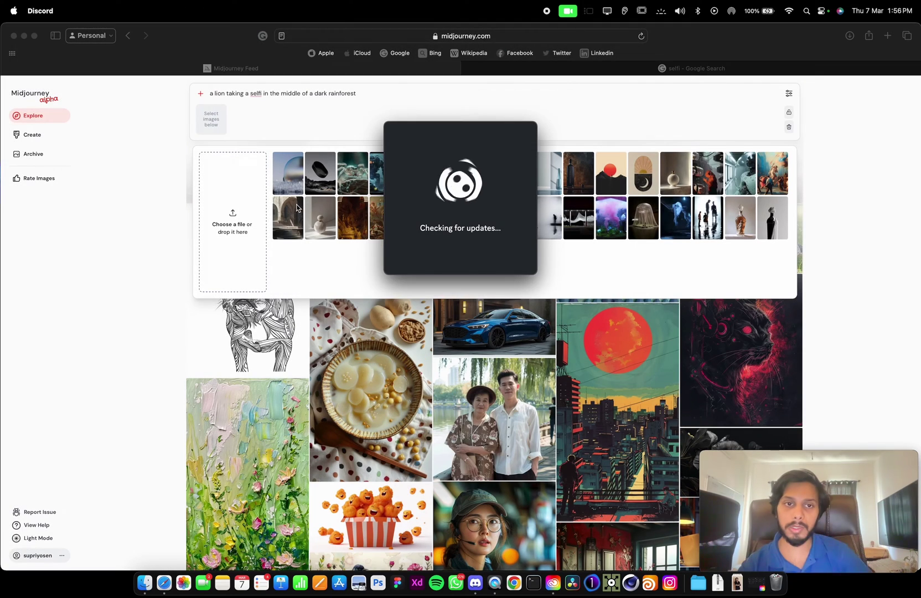
pyautogui.click(200, 97)
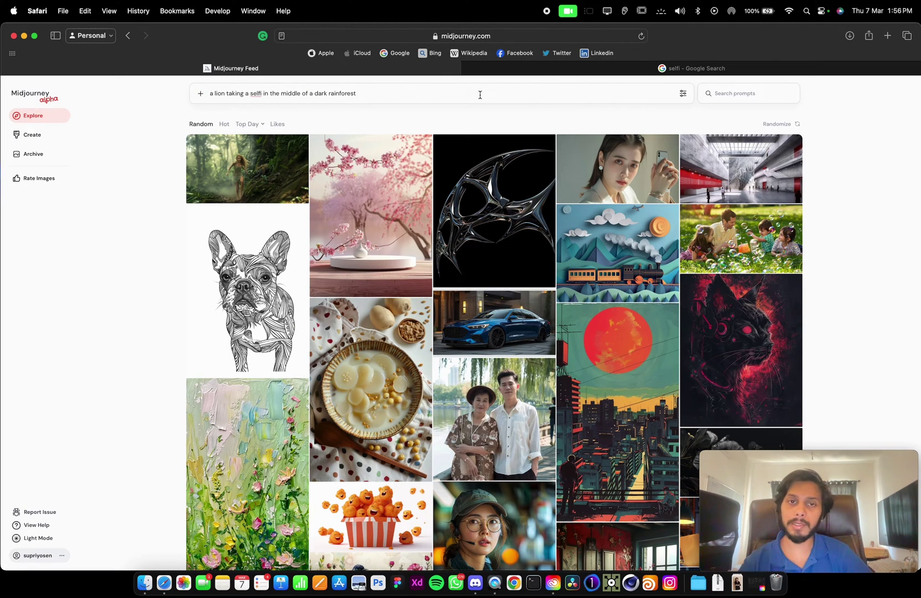
pyautogui.click(363, 93)
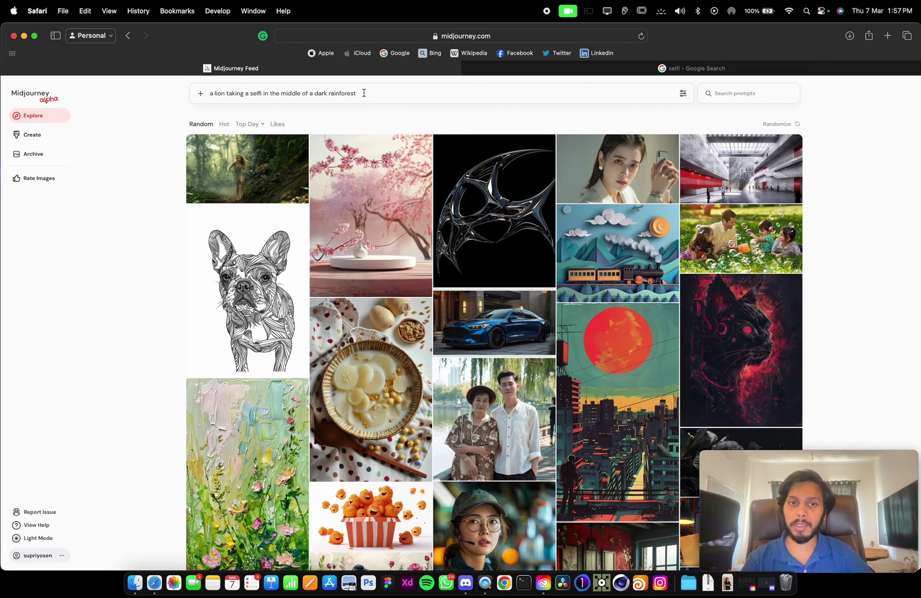
# Submit the lion-selfie prompt and watch its four-image grid render on the Create page.
pyautogui.press('Return')
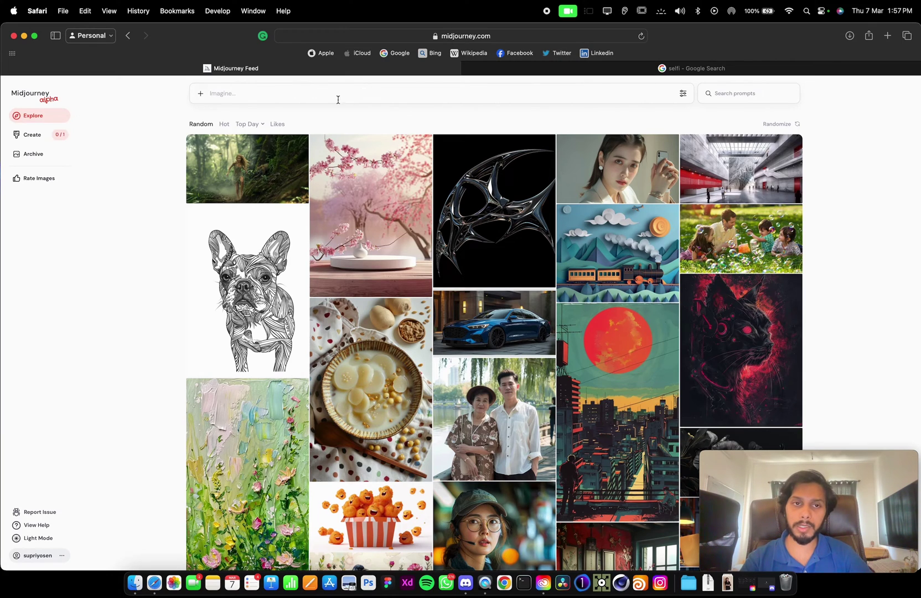
pyautogui.click(28, 142)
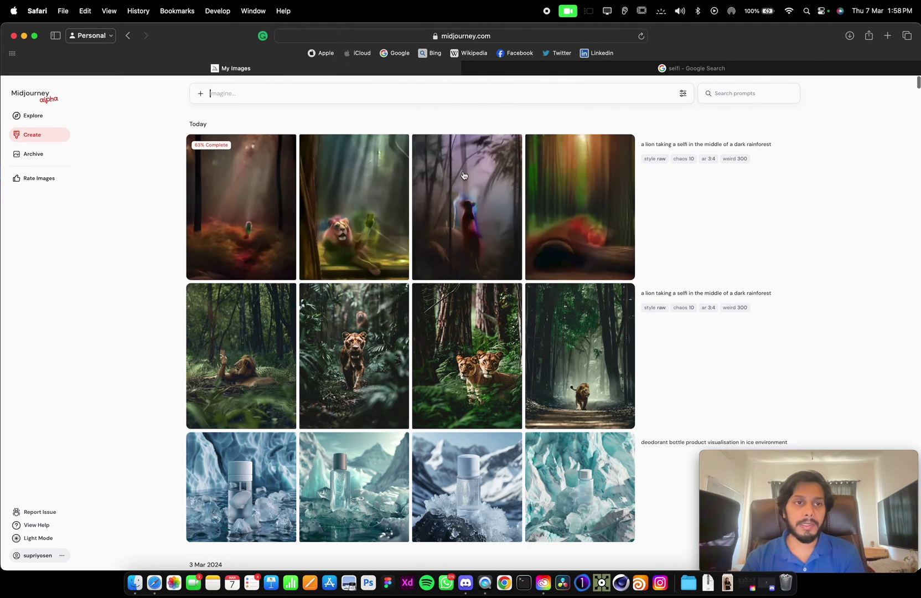
pyautogui.scroll(-5, 666, 339)
pyautogui.scroll(-3, 667, 340)
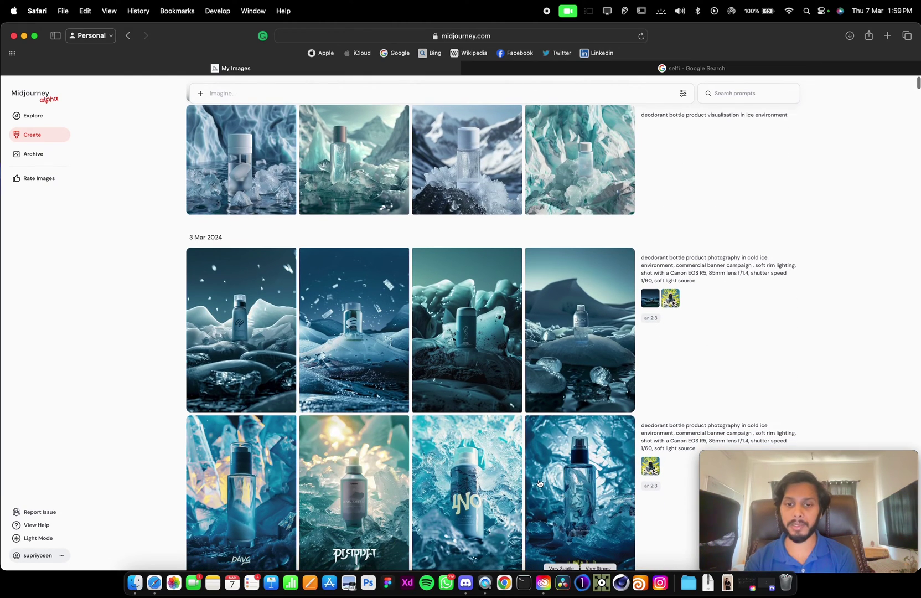
pyautogui.scroll(-15, 547, 462)
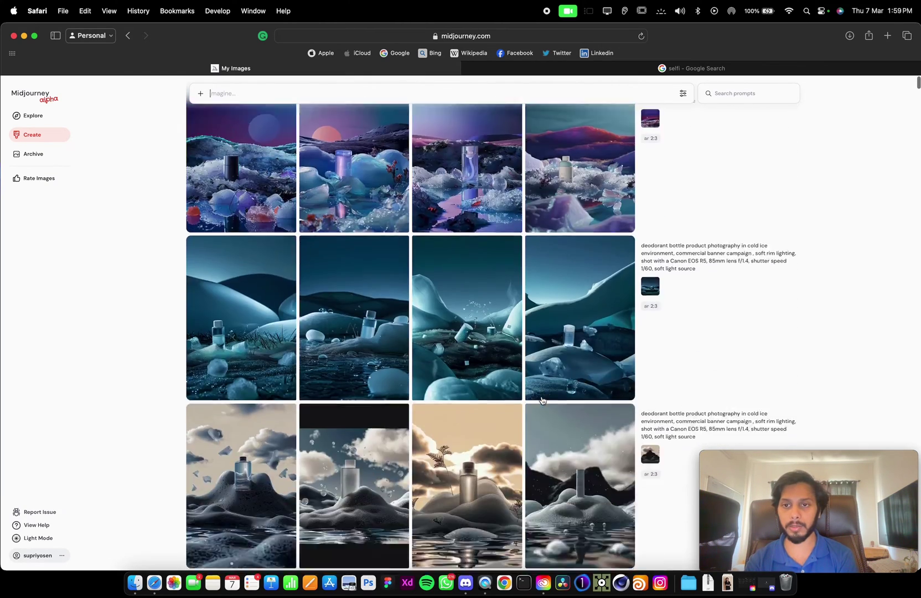
pyautogui.scroll(9, 753, 242)
pyautogui.moveTo(600, 405)
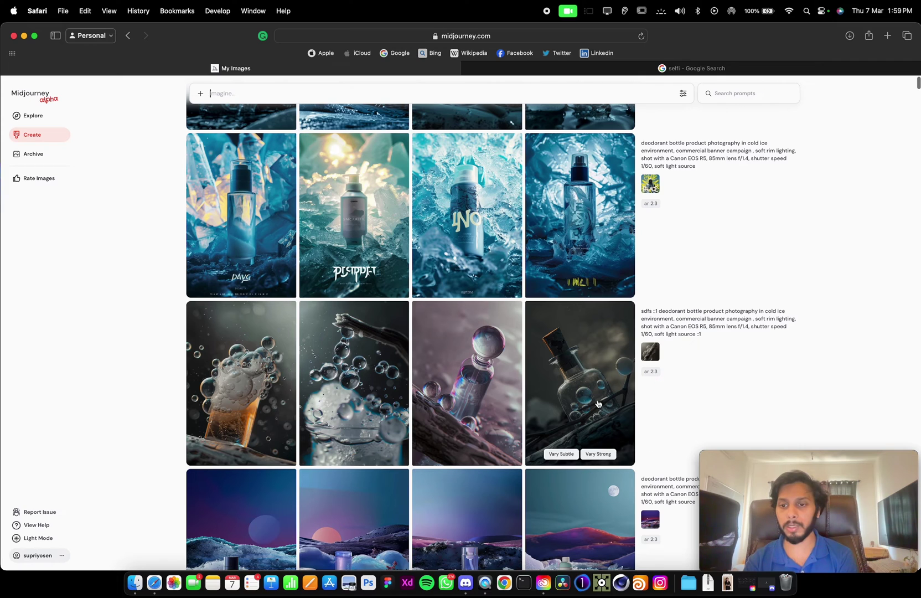
pyautogui.scroll(10, 581, 266)
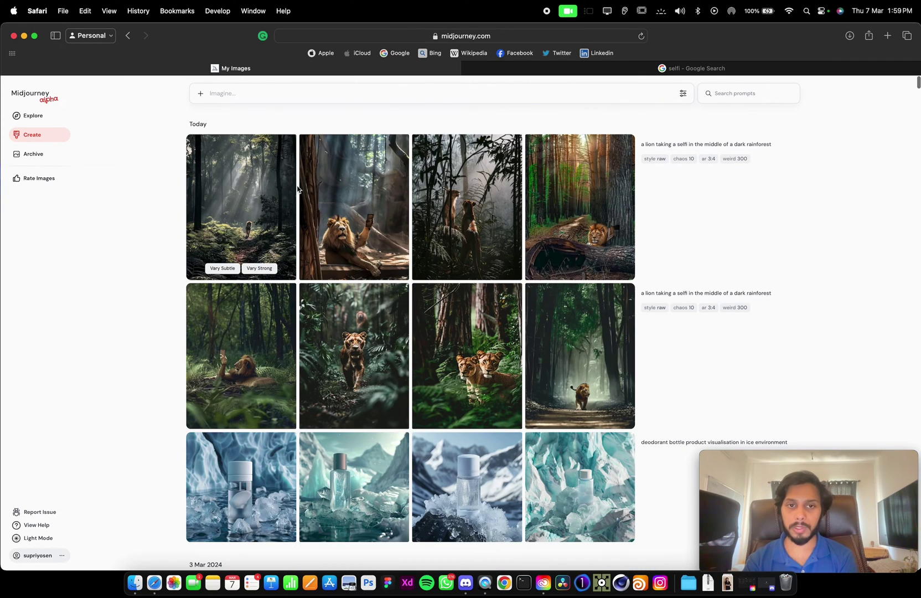
pyautogui.moveTo(265, 179)
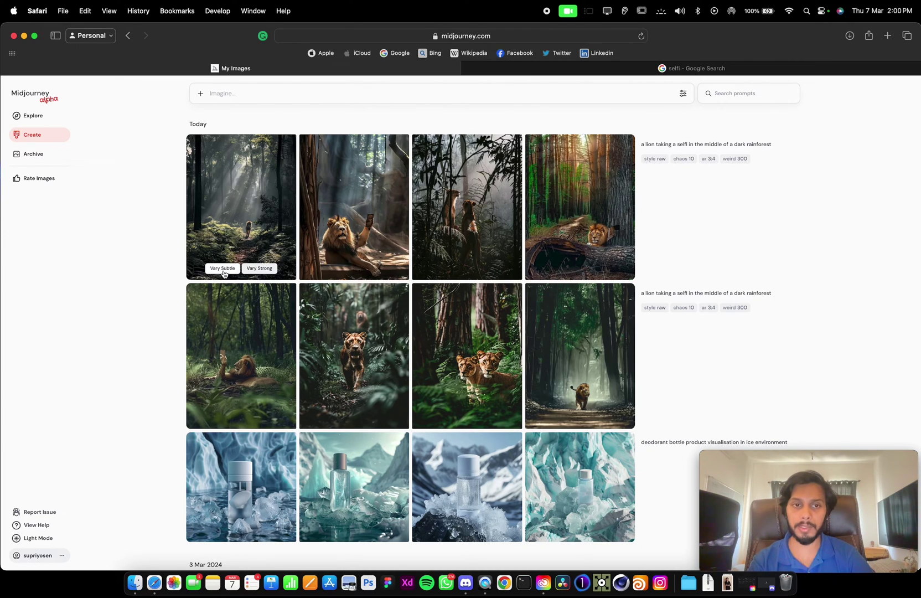
pyautogui.rightClick(235, 195)
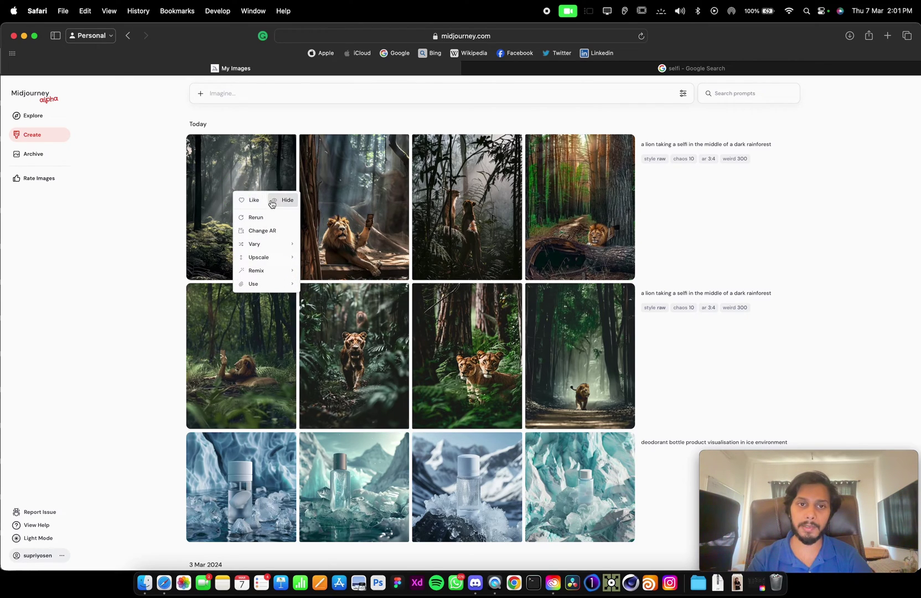
pyautogui.rightClick(258, 201)
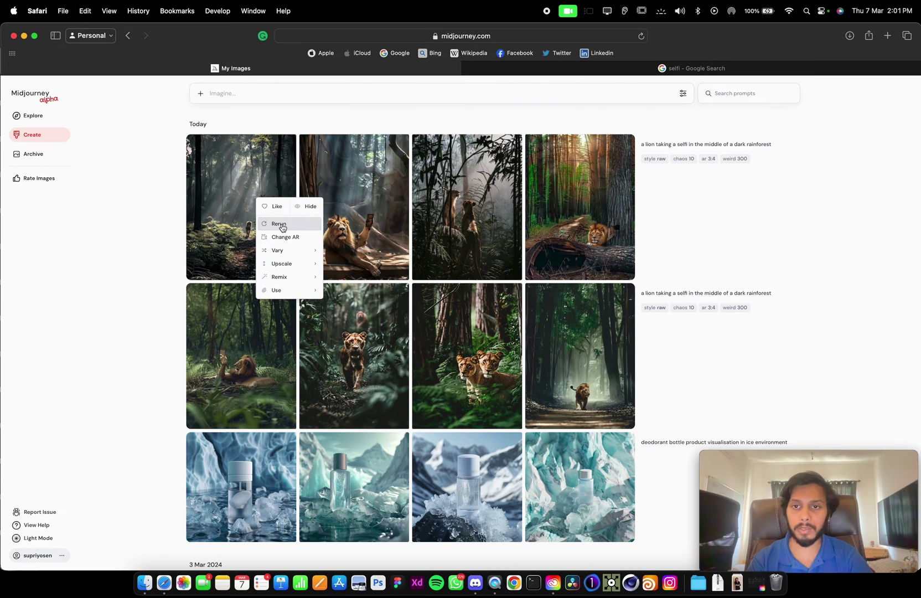
pyautogui.click(268, 157)
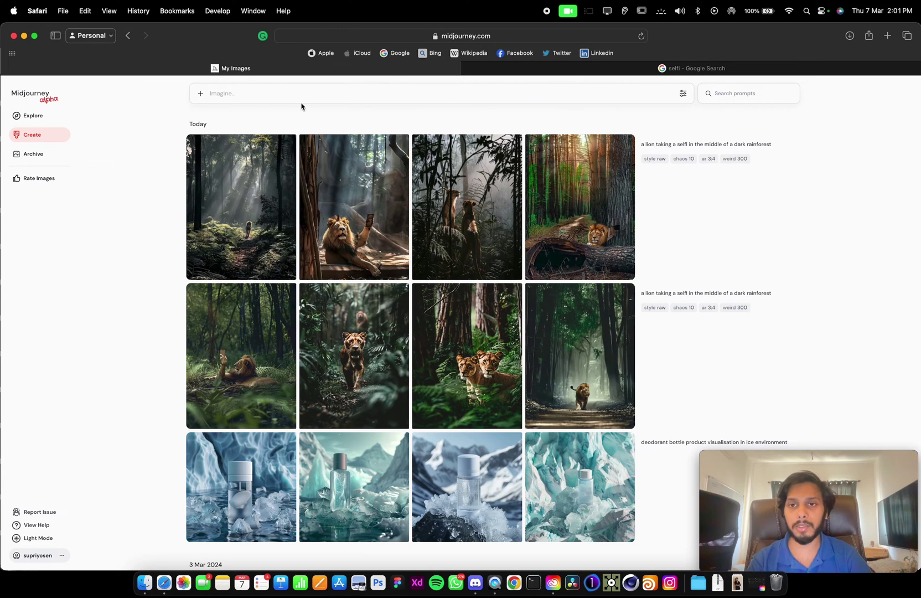
pyautogui.click(478, 585)
pyautogui.scroll(5, 450, 386)
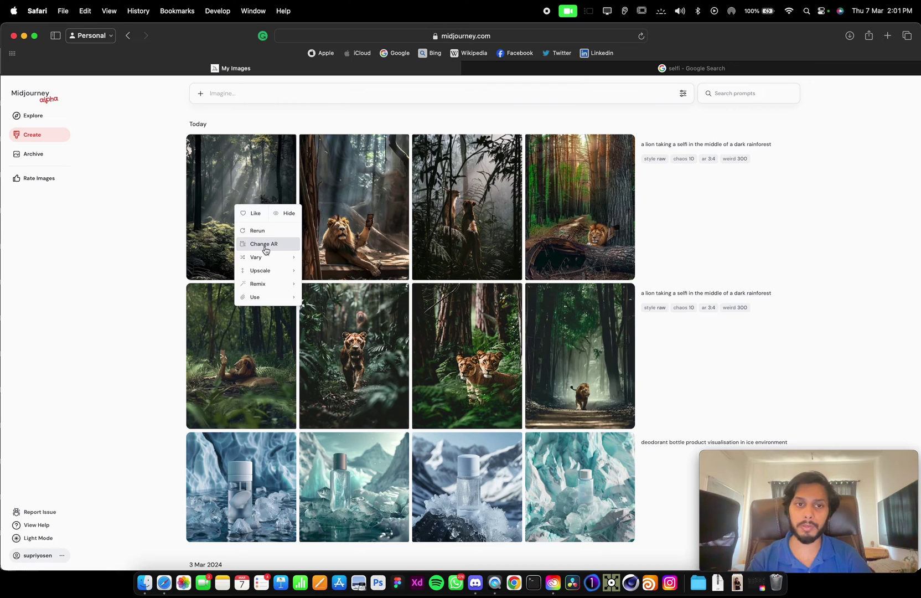
pyautogui.moveTo(271, 264)
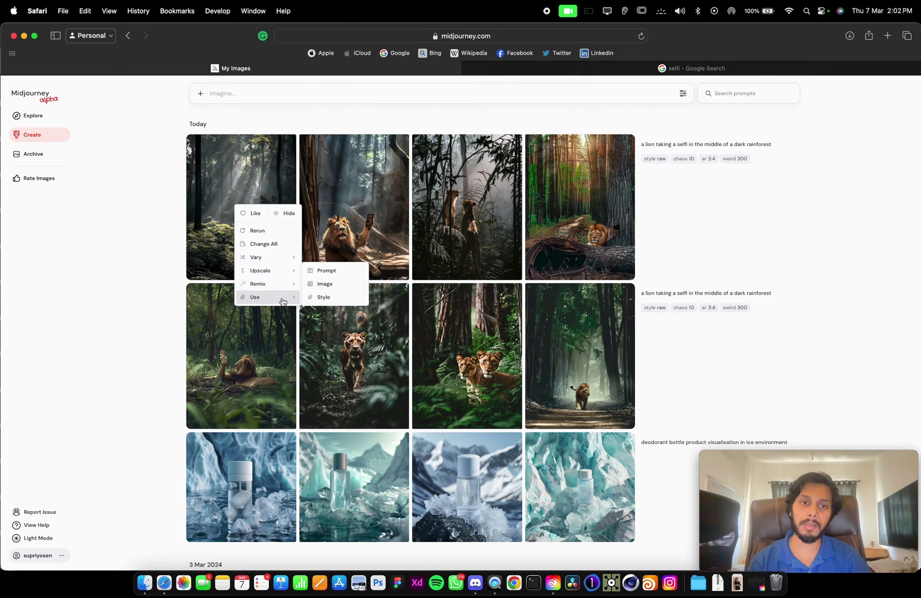
pyautogui.moveTo(285, 298)
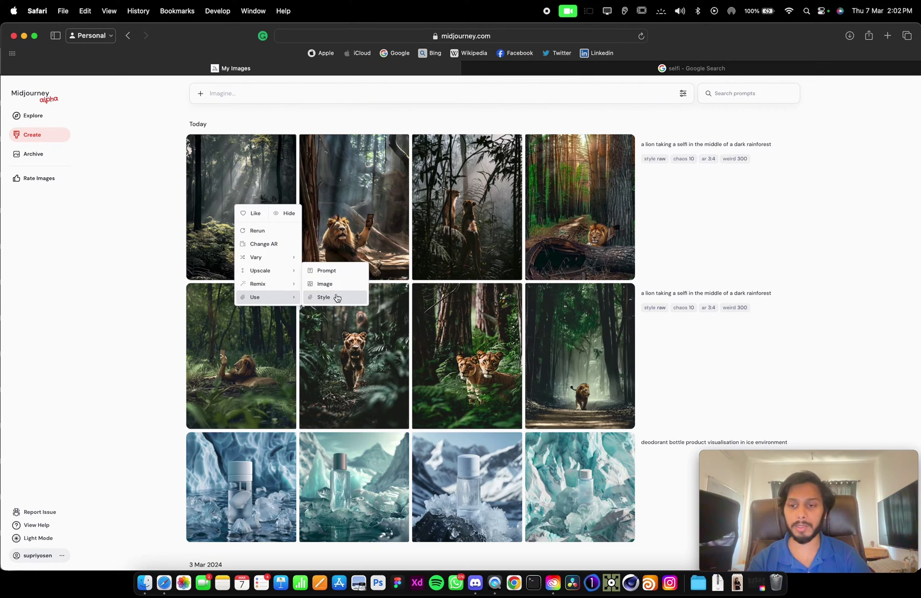
pyautogui.click(337, 297)
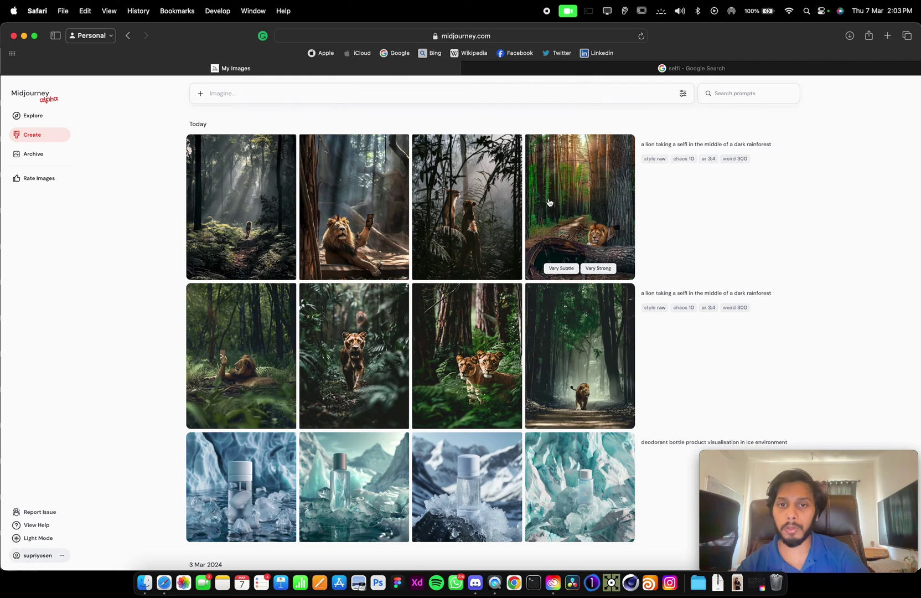
# Open the Archive and scroll down to the 3 Mar 2024 bottle-in-ice images.
pyautogui.click(33, 154)
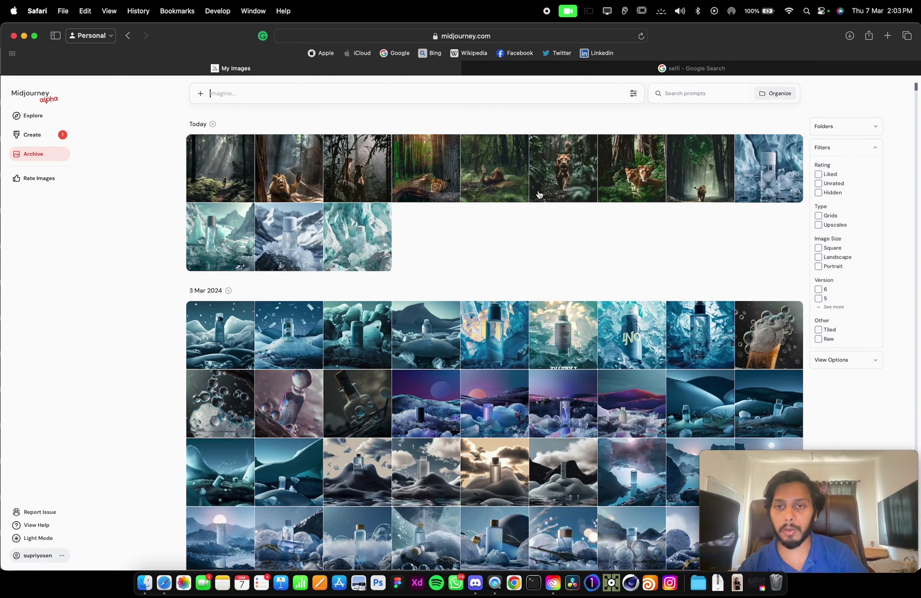
pyautogui.scroll(-10, 538, 190)
pyautogui.scroll(-6, 539, 194)
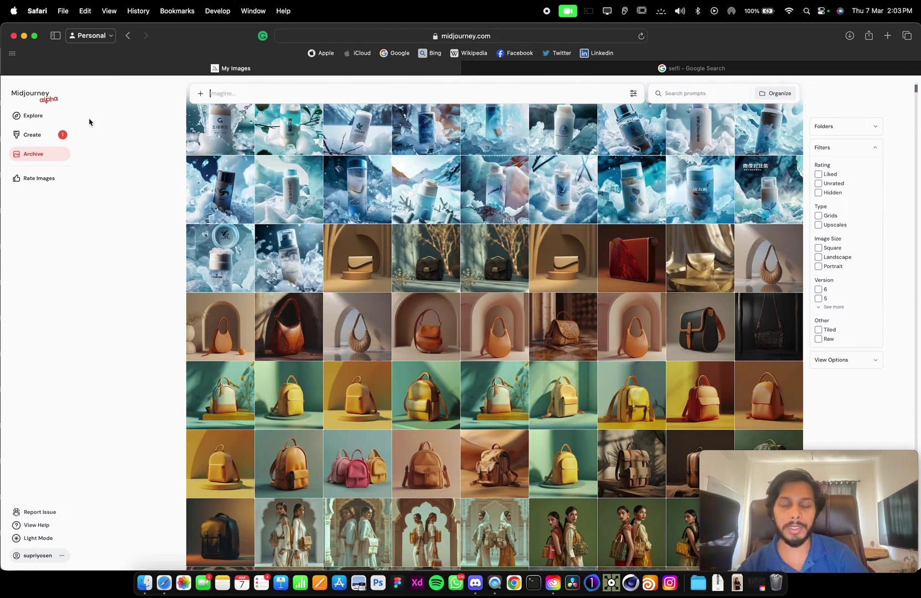
pyautogui.scroll(-1, 328, 251)
pyautogui.scroll(-20, 328, 251)
pyautogui.scroll(-20, 327, 251)
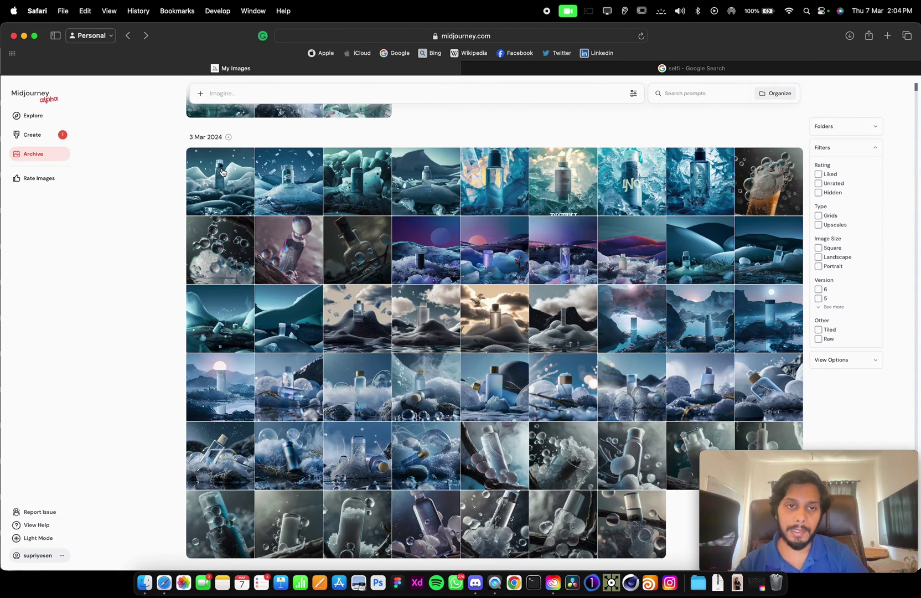
# Drag-select 106 archive images starting from 3 Mar 2024 and download them together.
pyautogui.moveTo(221, 172); pyautogui.dragTo(461, 241)
pyautogui.moveTo(169, 164); pyautogui.dragTo(767, 410)
pyautogui.scroll(-3, 763, 409)
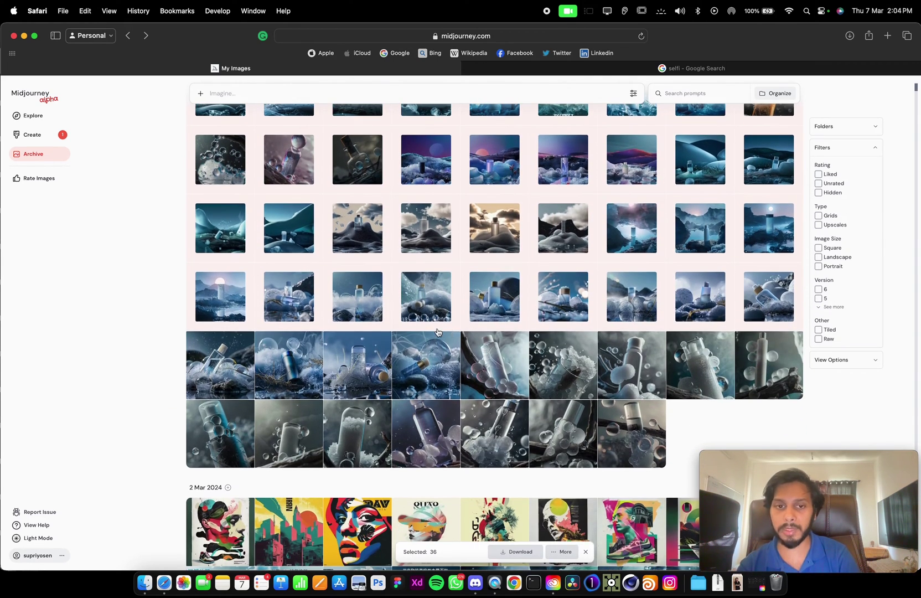
pyautogui.moveTo(205, 365); pyautogui.dragTo(738, 413)
pyautogui.scroll(-10, 738, 412)
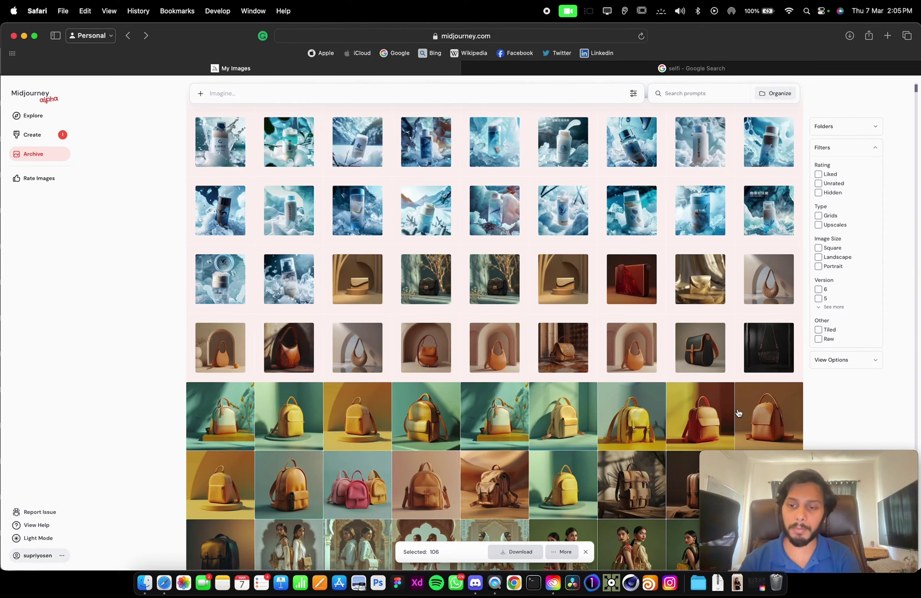
pyautogui.scroll(-4, 739, 413)
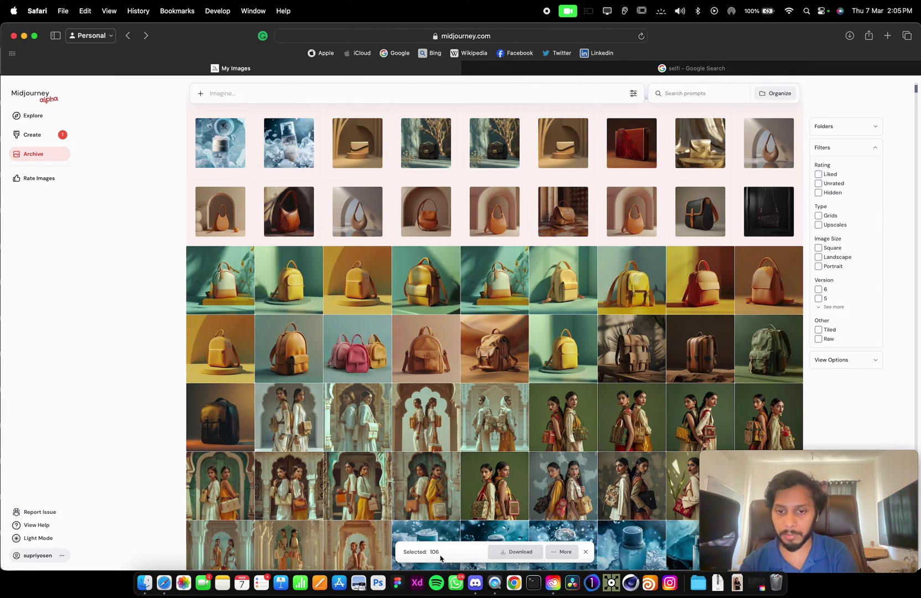
pyautogui.click(505, 552)
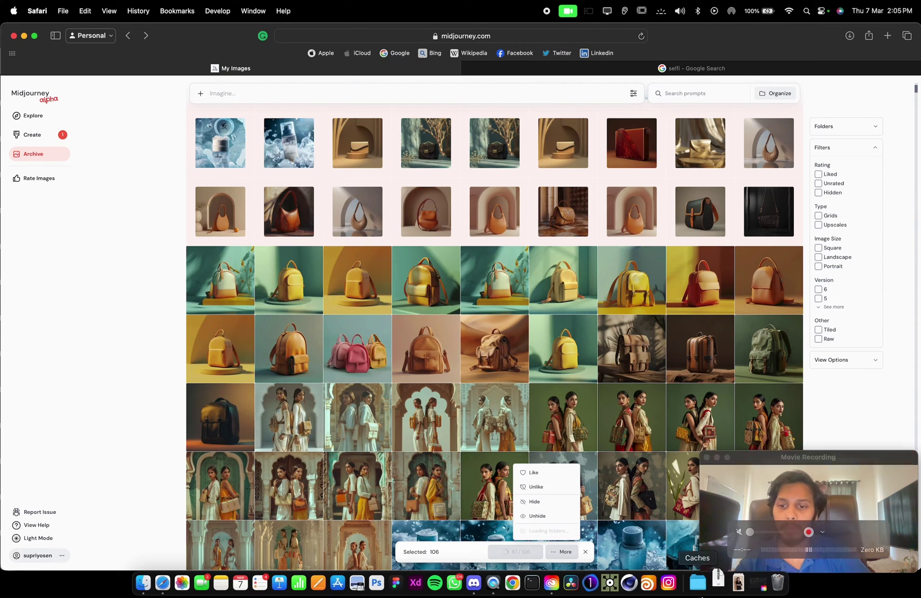
pyautogui.click(720, 583)
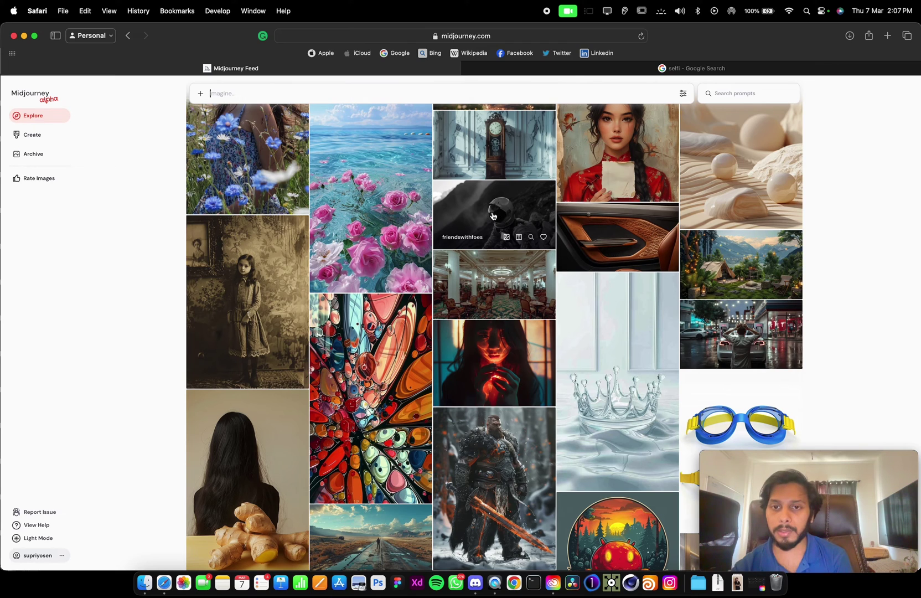
# Use the astronaut picture as an image prompt with 'concept art' at a 2:1 landscape size.
pyautogui.moveTo(495, 213); pyautogui.dragTo(210, 93)
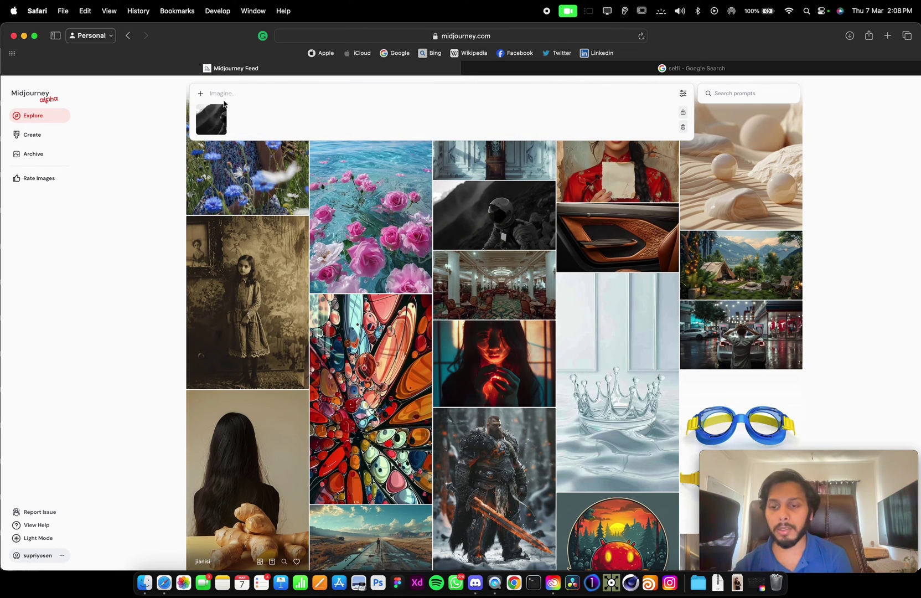
pyautogui.moveTo(219, 128)
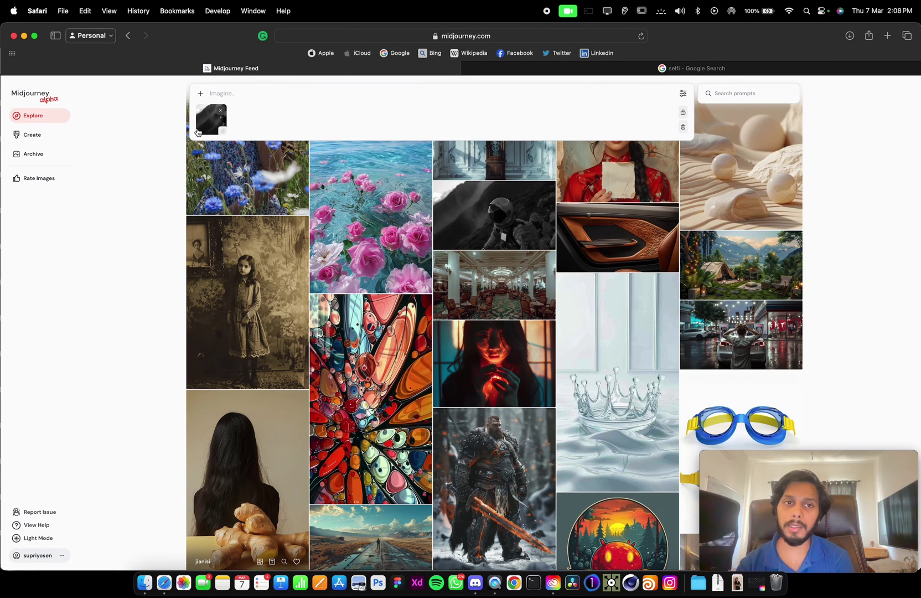
pyautogui.click(228, 94)
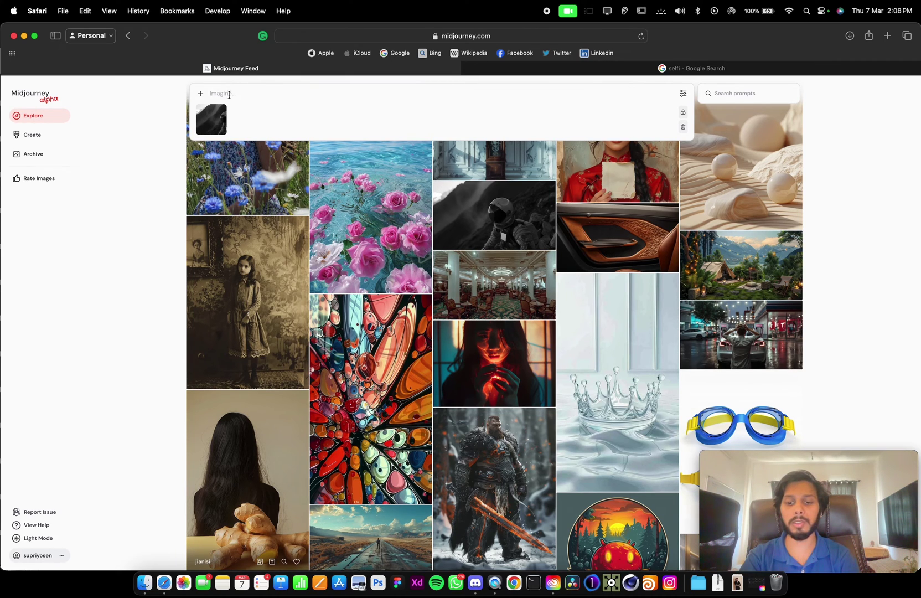
pyautogui.write('concept art')
pyautogui.click(683, 95)
pyautogui.moveTo(336, 222); pyautogui.dragTo(384, 222)
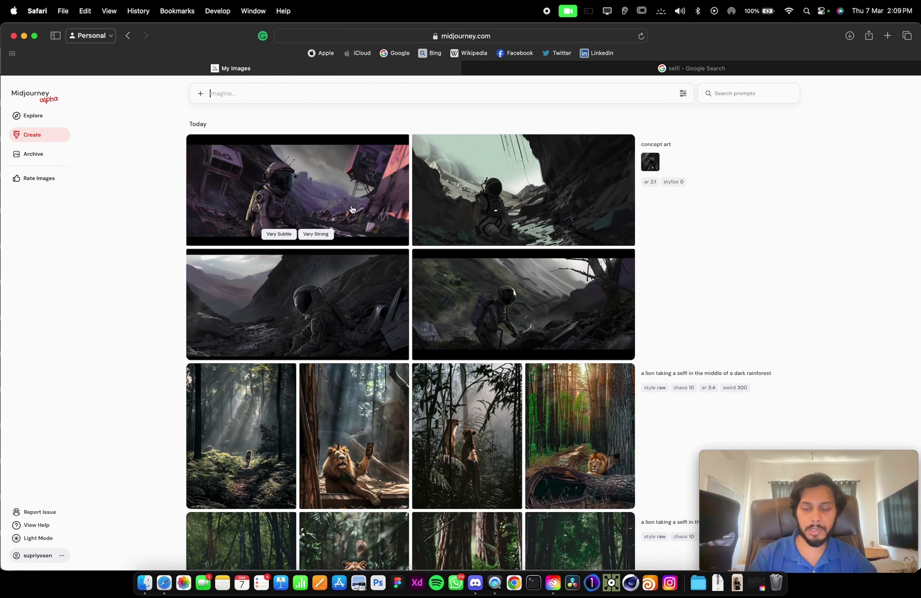
# View the first astronaut result enlarged, then browse local files for another image prompt.
pyautogui.click(353, 207)
pyautogui.click(201, 94)
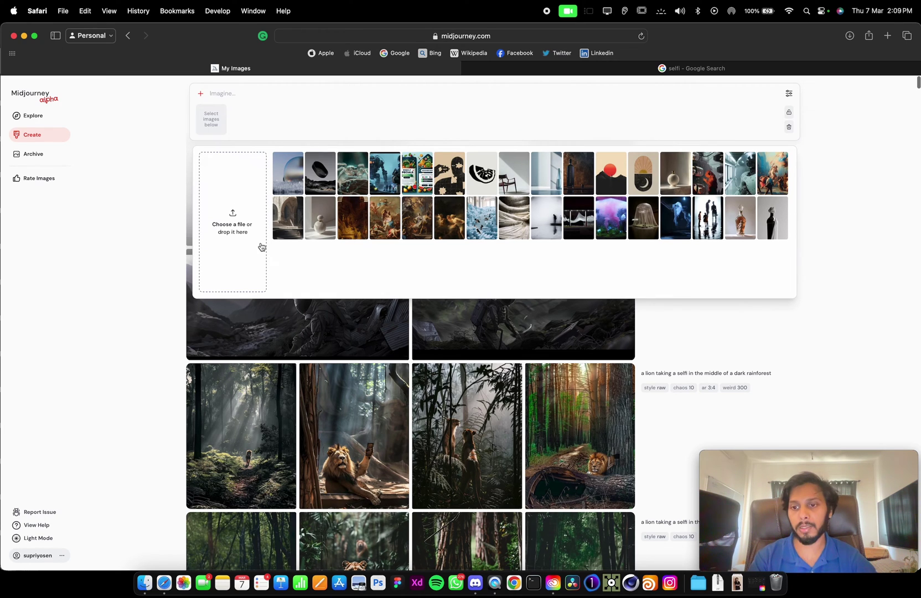
pyautogui.click(233, 226)
pyautogui.scroll(-2, 438, 335)
pyautogui.scroll(-5, 438, 335)
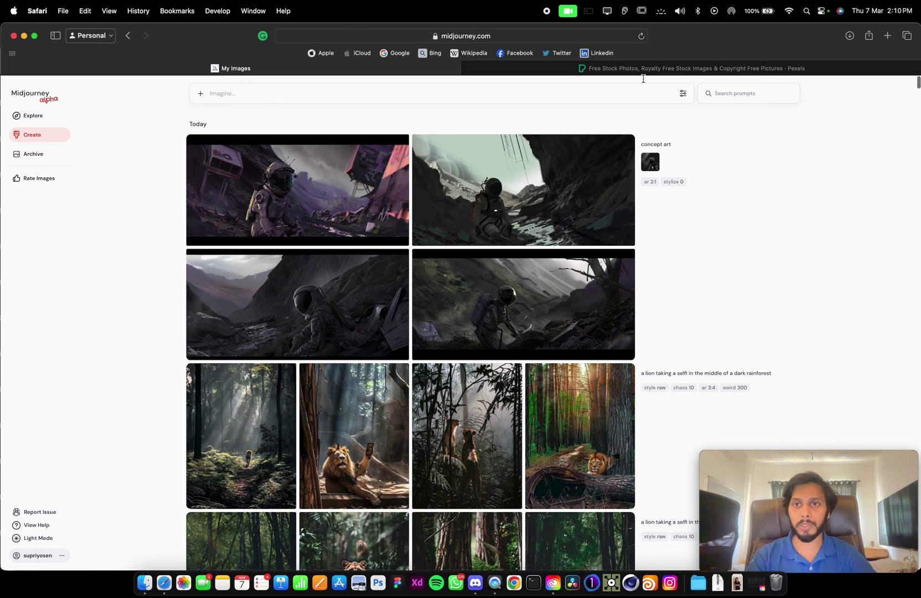
# In the Pexels tab, find the flying seagull photo and copy its image address.
pyautogui.click(642, 68)
pyautogui.scroll(-2, 457, 305)
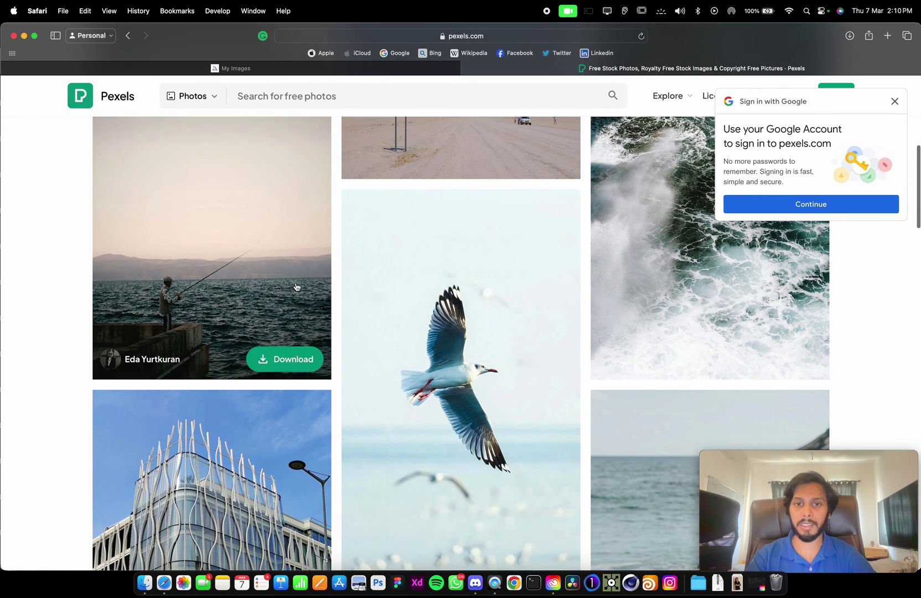
pyautogui.scroll(-2, 400, 325)
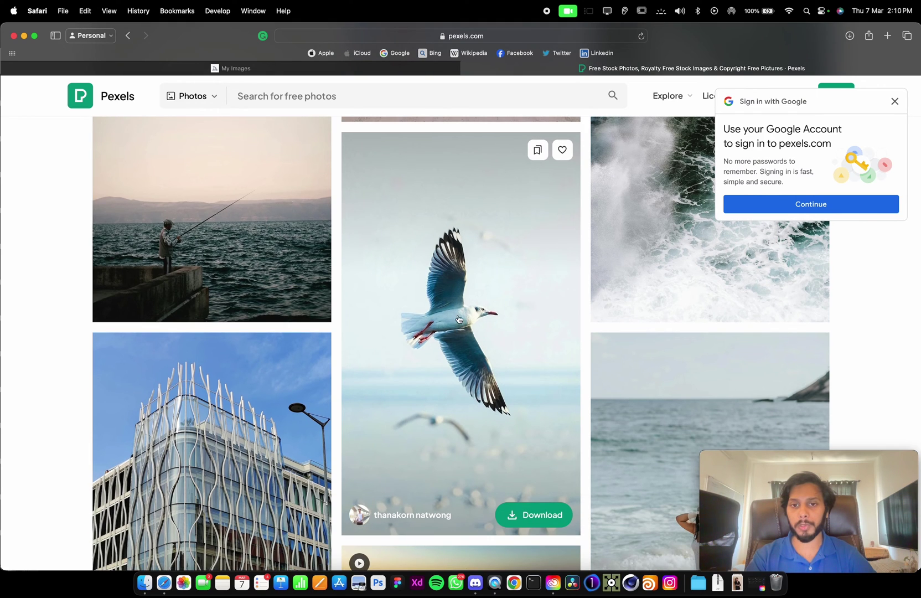
pyautogui.rightClick(448, 293)
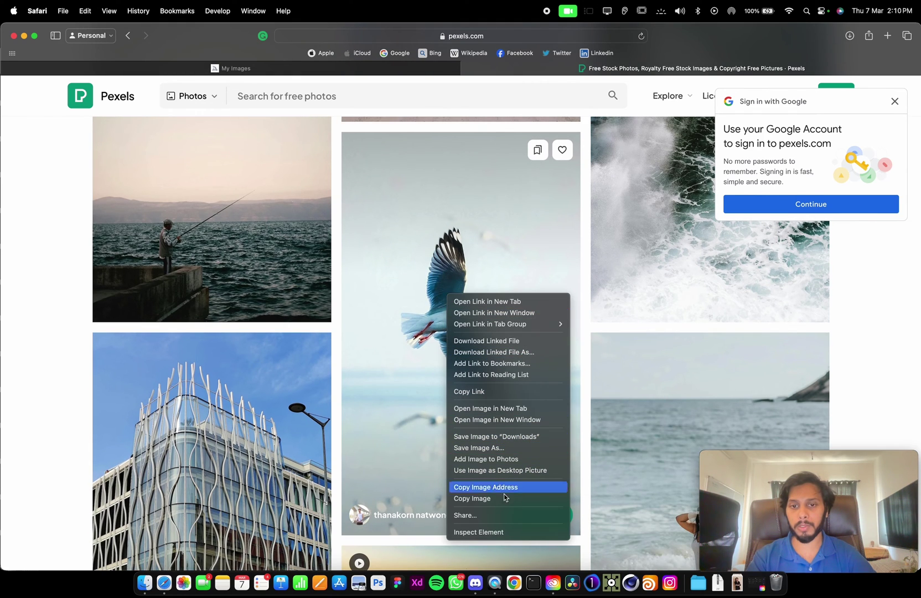
pyautogui.click(478, 490)
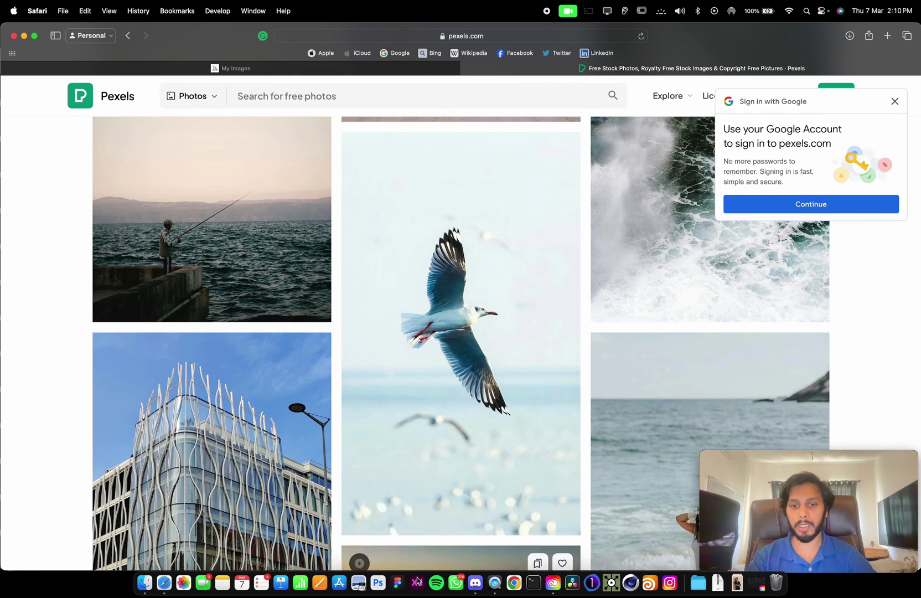
# In Discord, start a /imagine prompt for the Midjourney Bot with the pasted seagull image link.
pyautogui.click(476, 579)
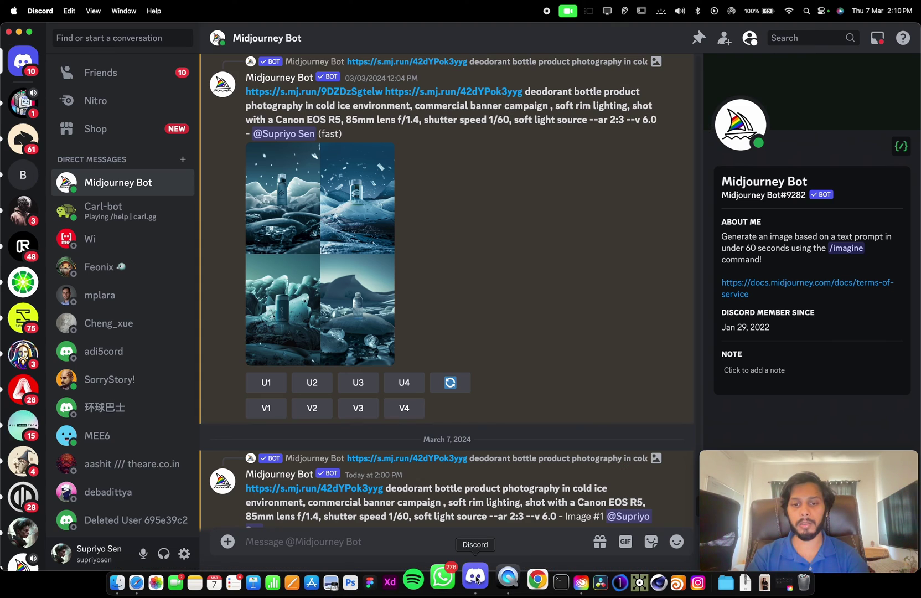
pyautogui.click(433, 546)
pyautogui.write('/imagine')
pyautogui.press('Tab')
pyautogui.write('https://images.pexels.com/photos/20355450/pexels-photo-20355450.jpeg?auto=compress&cs=tinysrgb&w=1200&lazy=load')
pyautogui.write('weddef')
# On Midjourney's site, submit the seagull 'concept art for AAA Game' prompt, raw, 16:9, stylize 0.
pyautogui.click(161, 582)
pyautogui.click(233, 68)
pyautogui.click(253, 91)
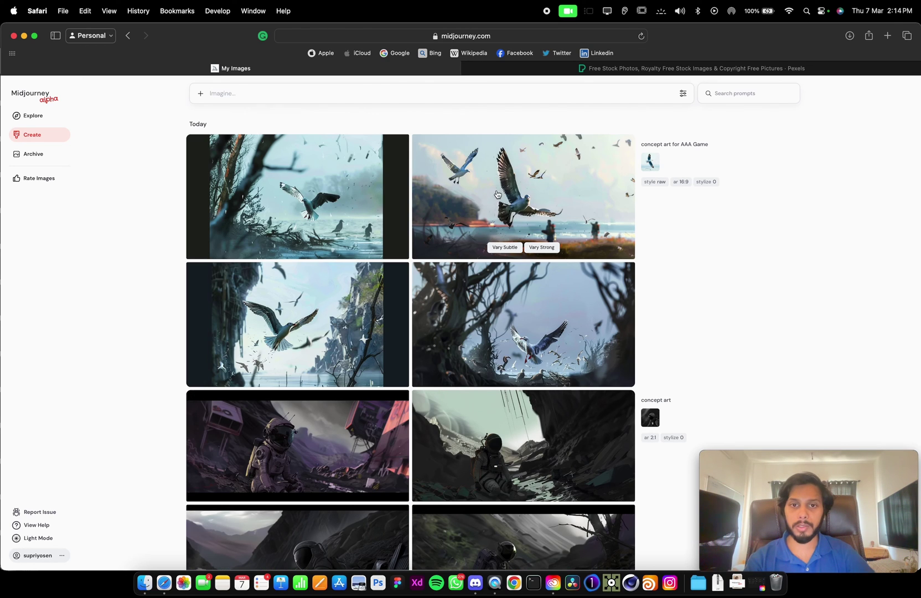
# View the new seagull results enlarged, stepping from the top-right image to the next.
pyautogui.click(495, 194)
pyautogui.press('Right')
pyautogui.press('Escape')
# Search past prompts for 'birds' and scroll through the matching creations.
pyautogui.click(719, 93)
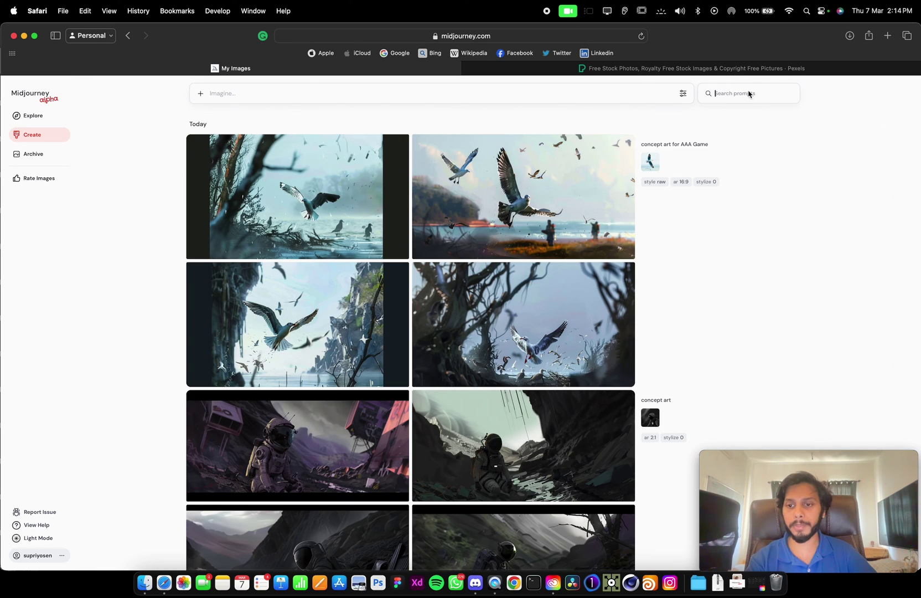
pyautogui.write('birds')
pyautogui.scroll(-1, 590, 189)
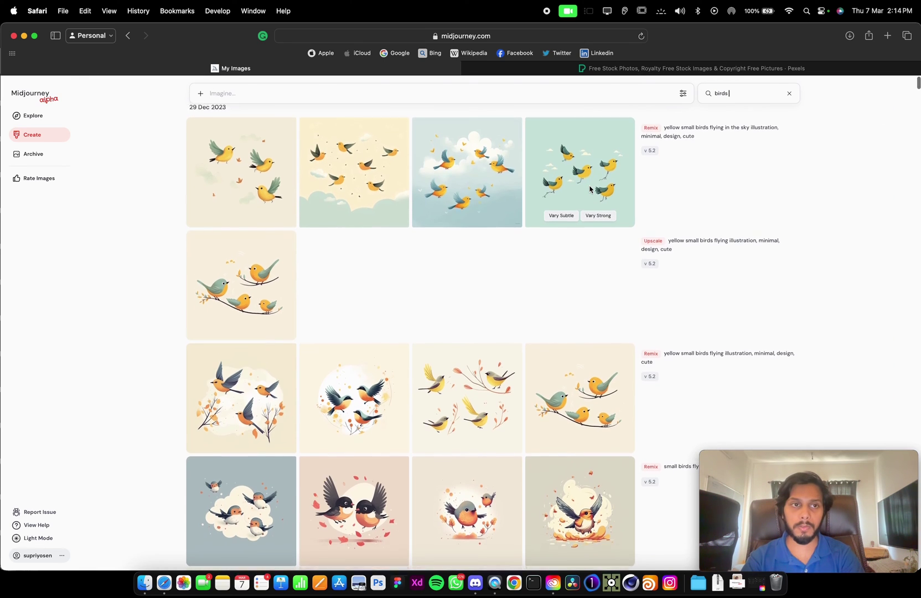
pyautogui.scroll(-15, 589, 190)
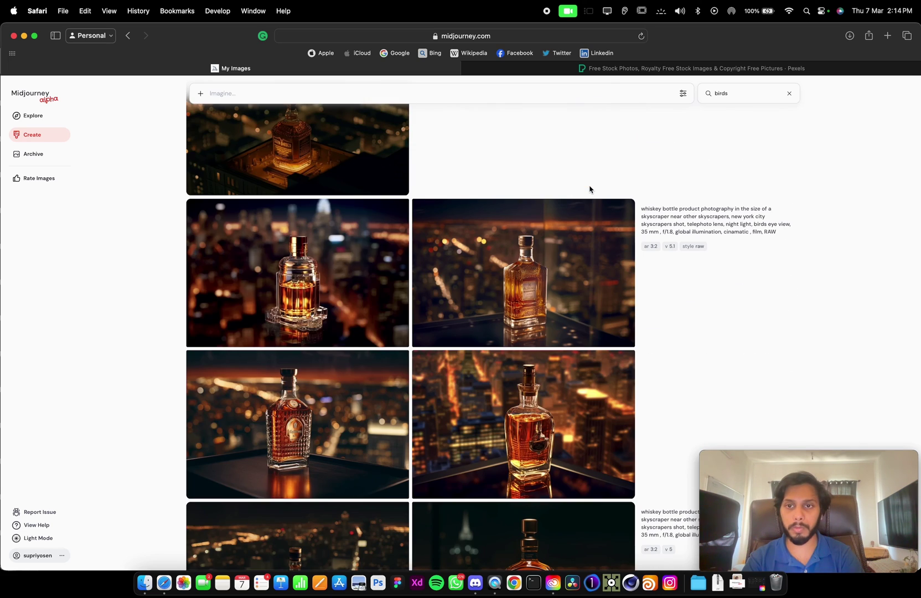
pyautogui.scroll(-5, 590, 189)
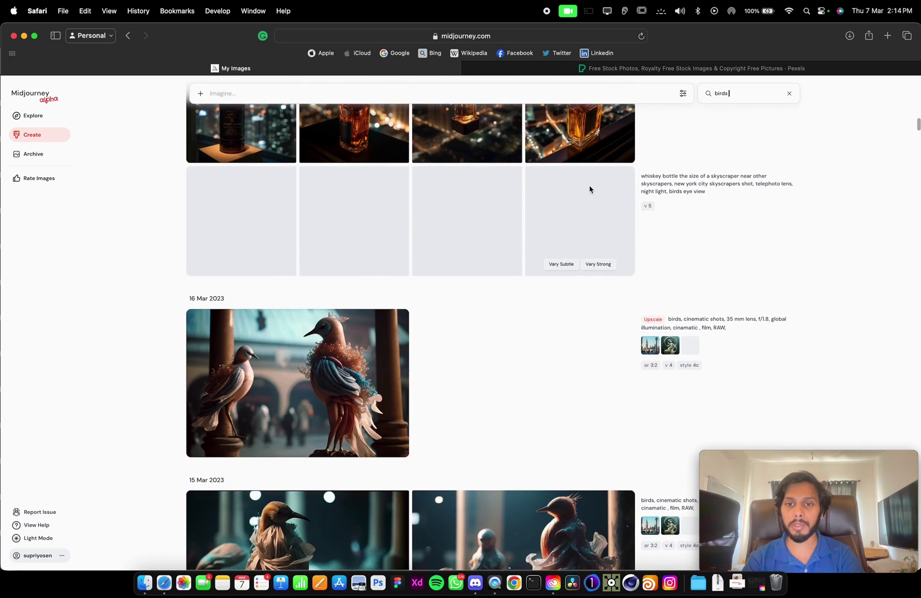
pyautogui.scroll(-2, 590, 189)
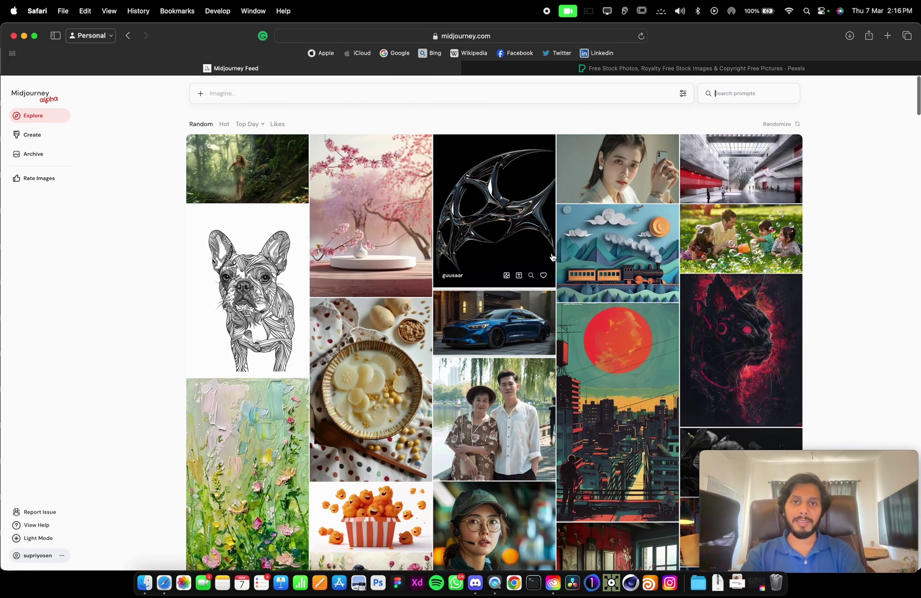